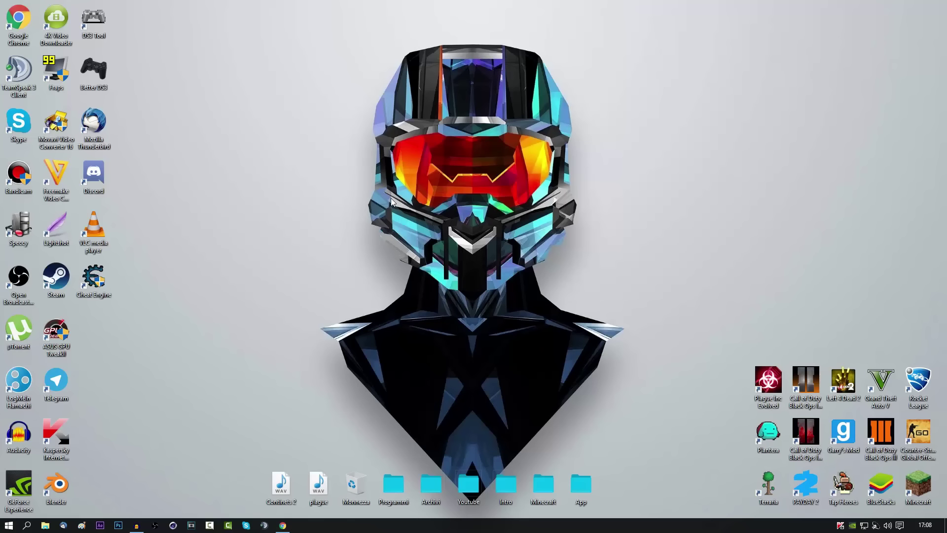
# Step: Browse Quick Access via Grafica, Musica and Intro to Progetti, select the GFX Pack PSD, close Explorer
pyautogui.press('super+e')
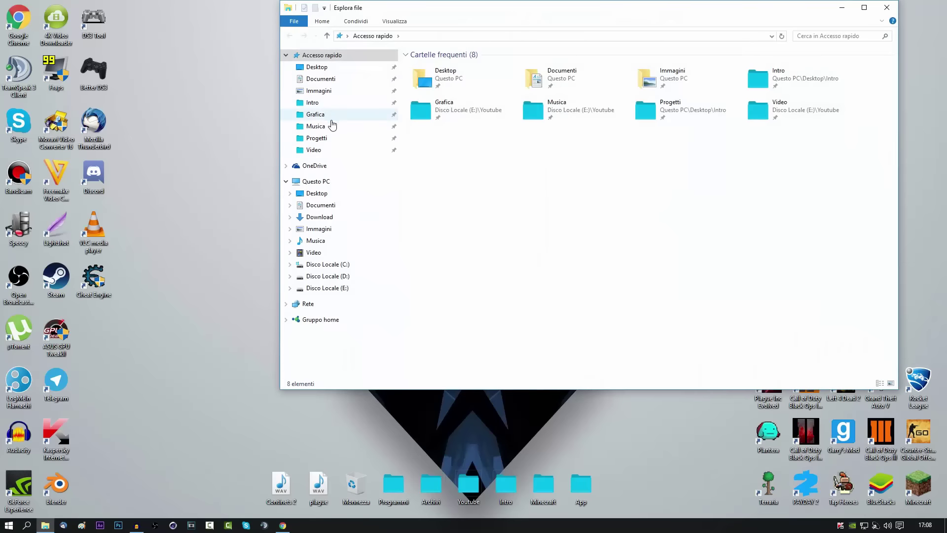
pyautogui.click(329, 126)
pyautogui.click(330, 126)
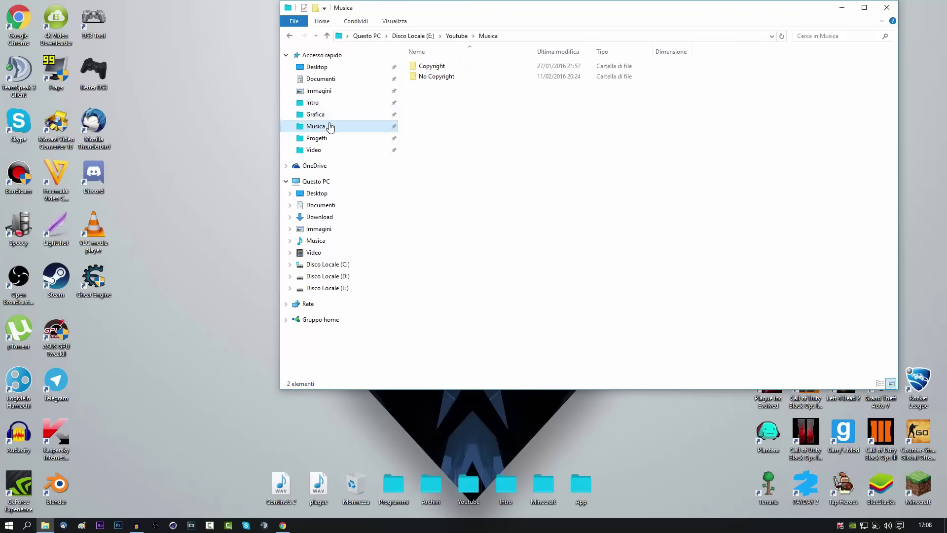
pyautogui.click(348, 104)
pyautogui.click(334, 139)
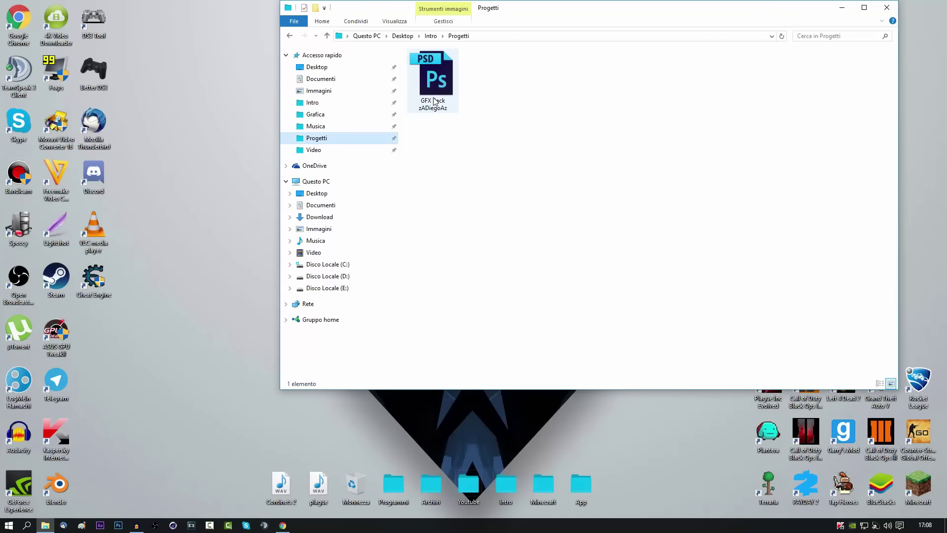
pyautogui.click(434, 101)
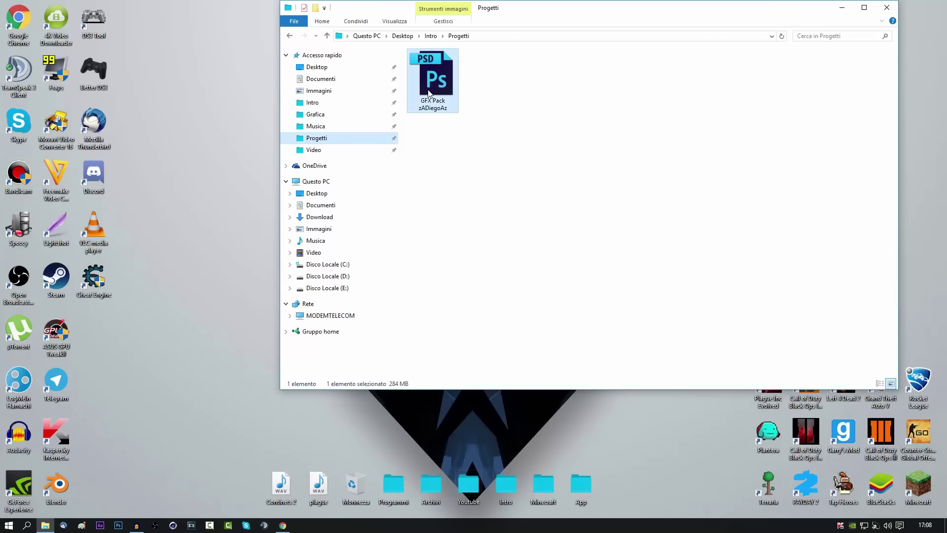
pyautogui.click(885, 13)
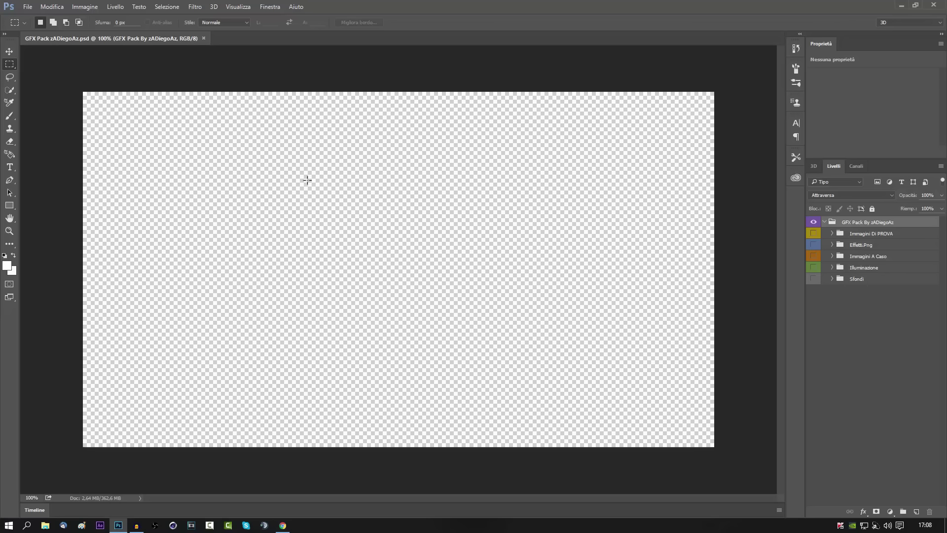
# Step: Create a new 1280×720 YOUTUBE-preset document, then close it
pyautogui.click(28, 7)
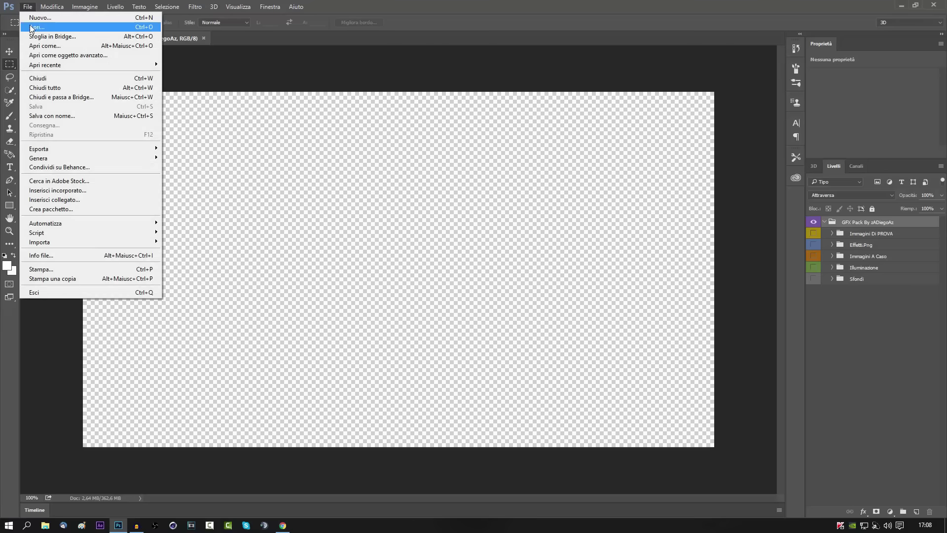
pyautogui.doubleClick(430, 168)
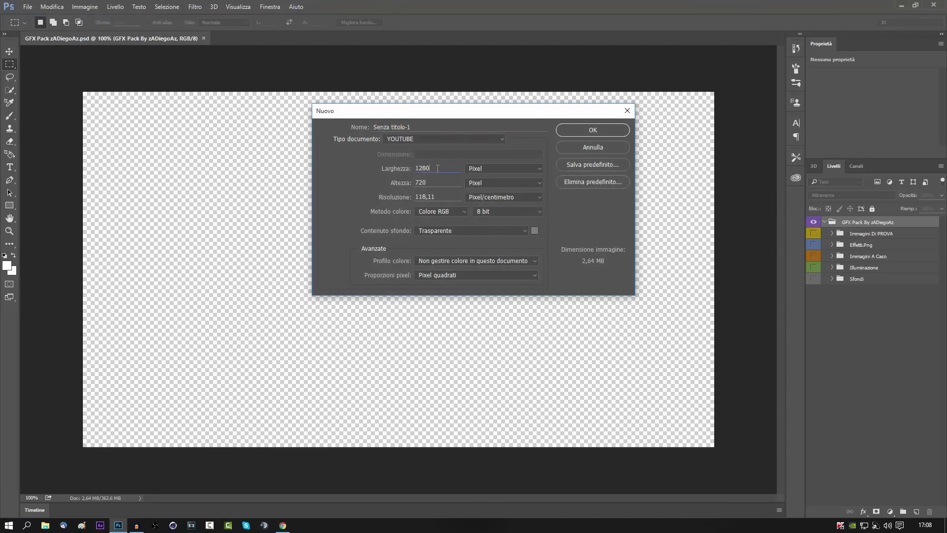
pyautogui.click(527, 230)
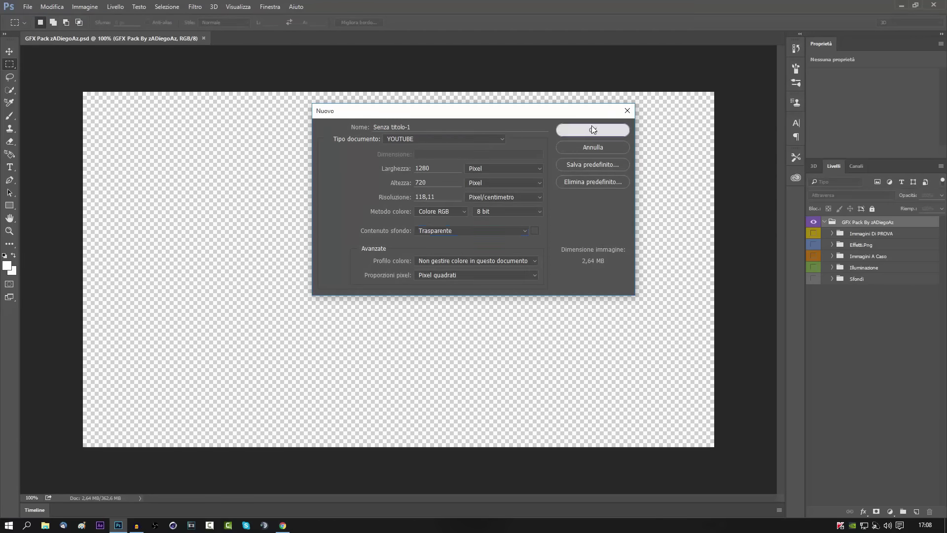
pyautogui.click(590, 126)
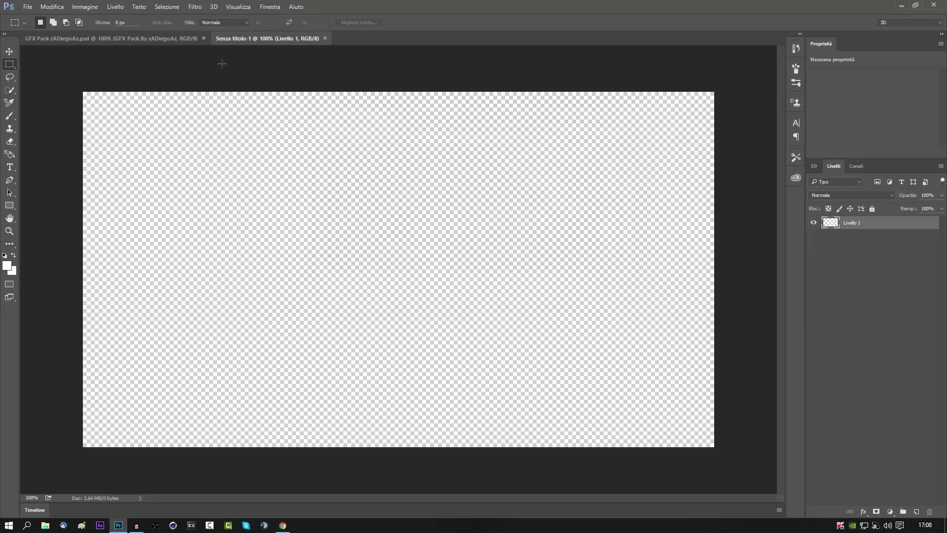
pyautogui.click(325, 38)
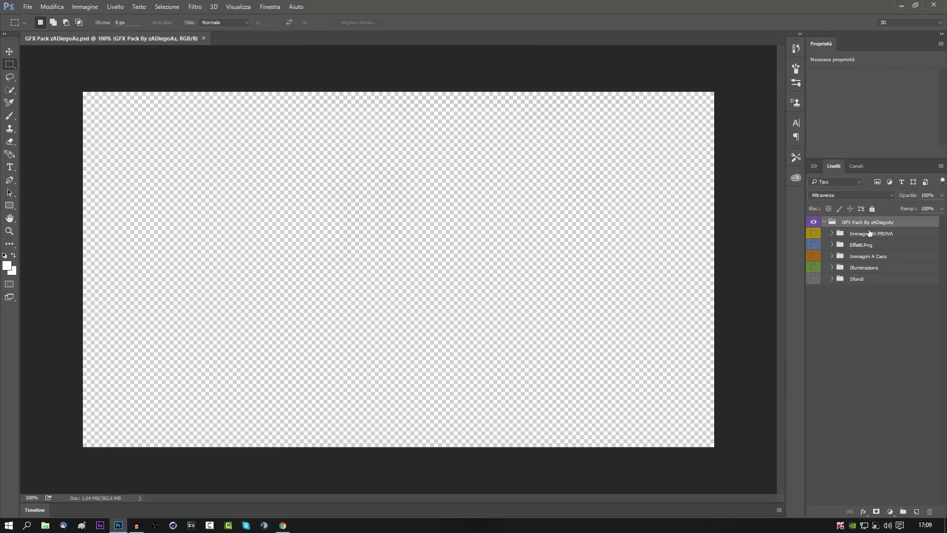
# Step: Switch on the Immagini Di PROVA group with both IMAGEN DE PRUEBA layers hidden, then collapse it
pyautogui.click(832, 233)
pyautogui.click(833, 234)
pyautogui.click(813, 258)
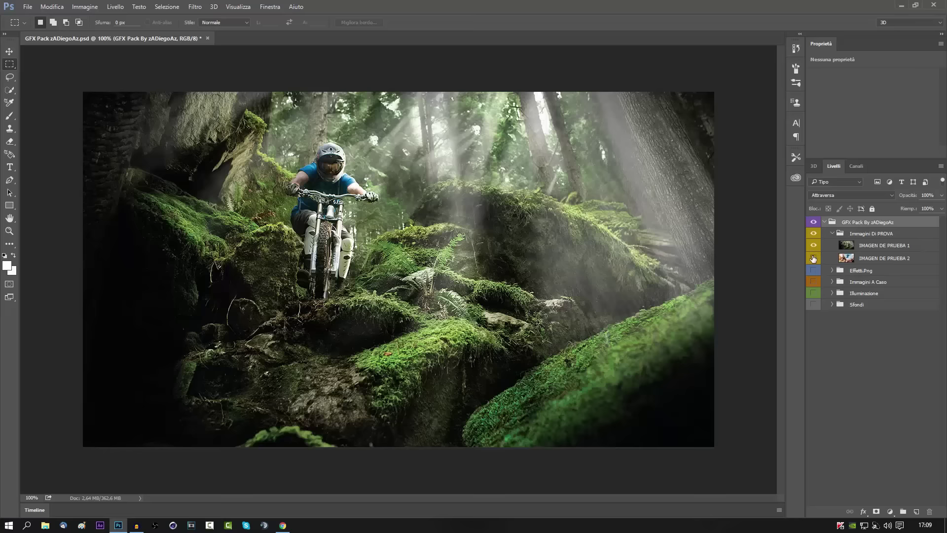
pyautogui.click(813, 258)
pyautogui.click(814, 258)
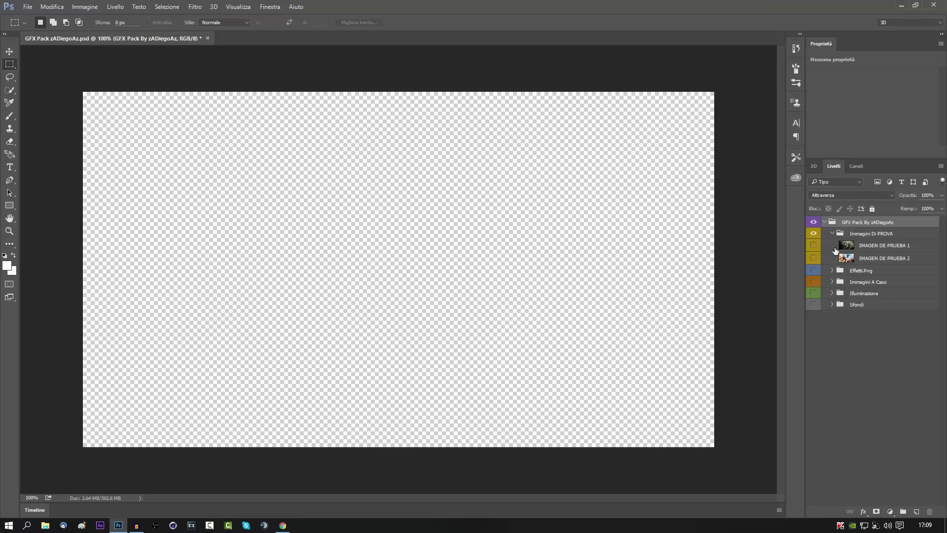
pyautogui.click(832, 234)
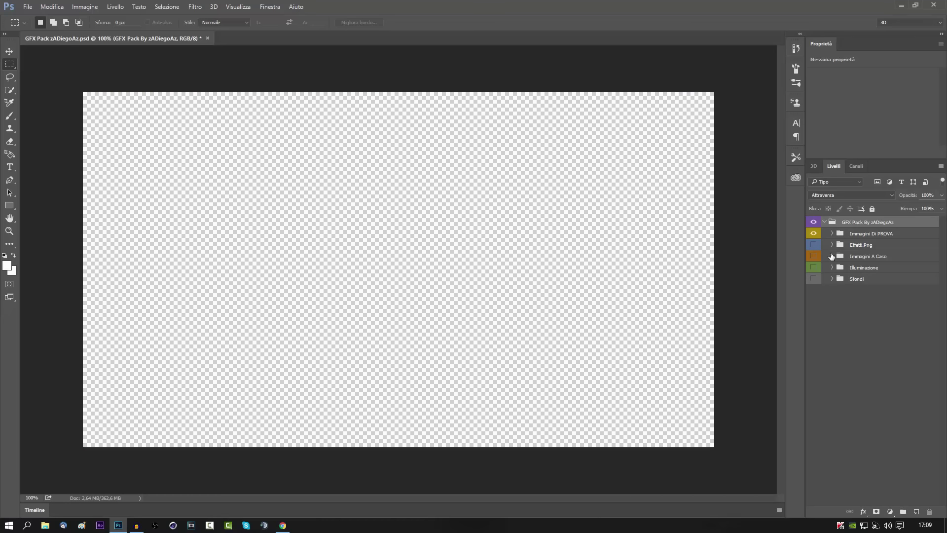
# Step: In Chrome, go to YouTube's Il mio canale page, then switch back to Photoshop
pyautogui.click(283, 525)
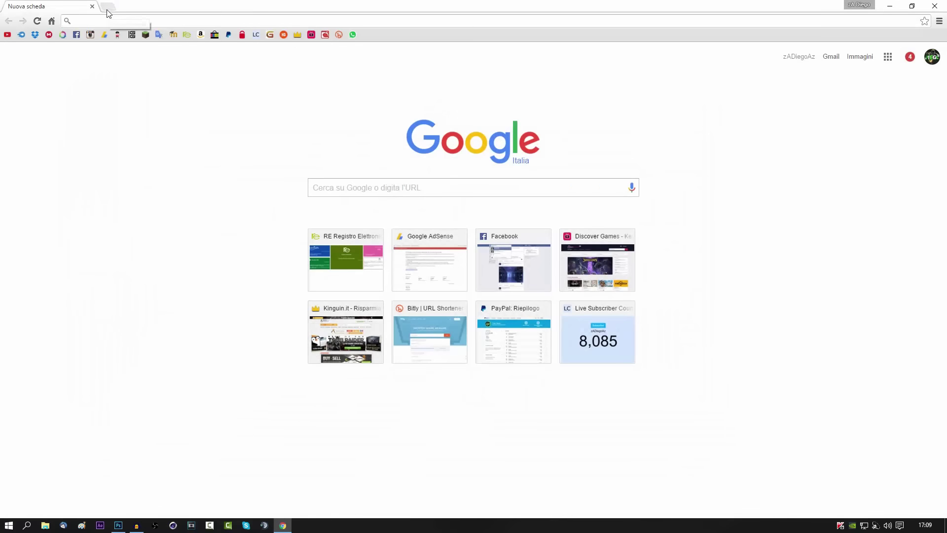
pyautogui.click(8, 36)
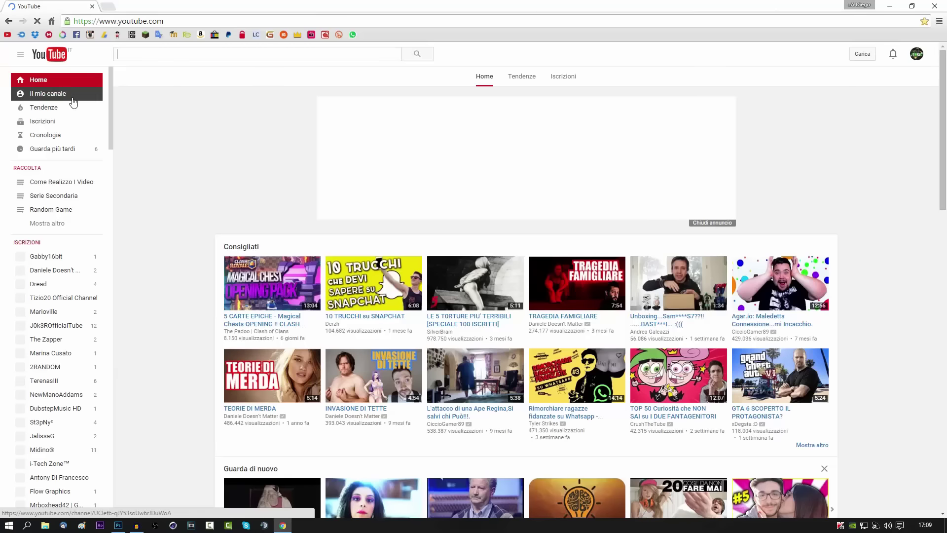
pyautogui.click(73, 98)
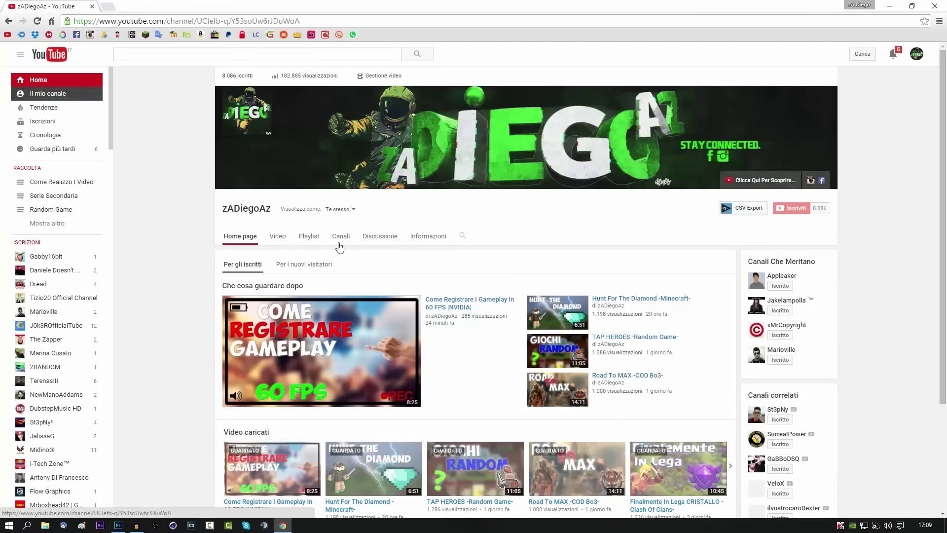
pyautogui.moveTo(321, 351)
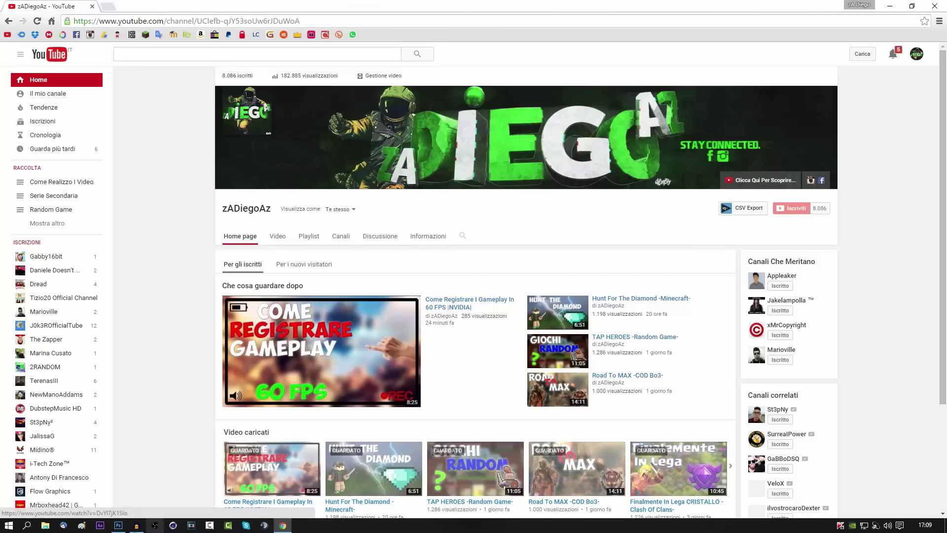
pyautogui.click(119, 524)
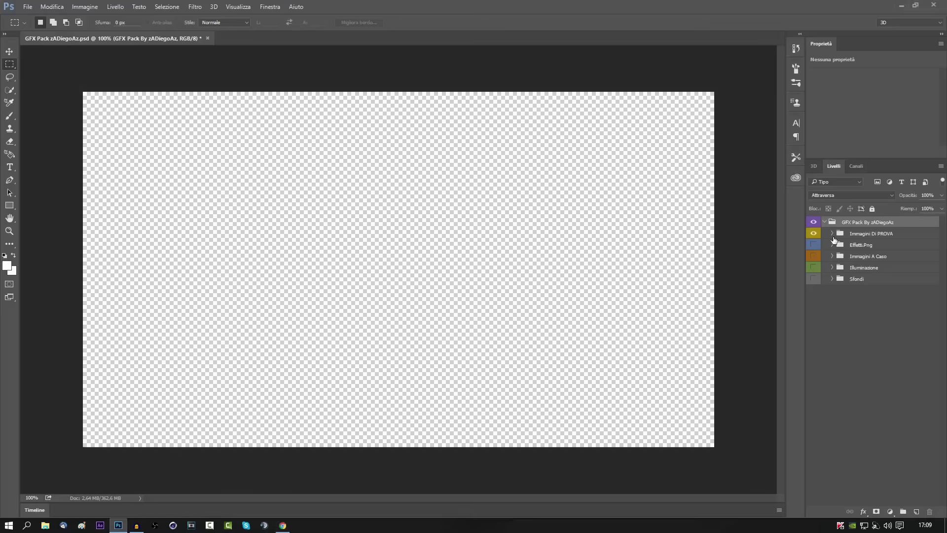
# Step: Expand Immagini Di PROVA and toggle the IMAGEN DE PRUEBA eye icons to reveal the soldier image
pyautogui.click(834, 235)
pyautogui.click(832, 234)
pyautogui.click(814, 258)
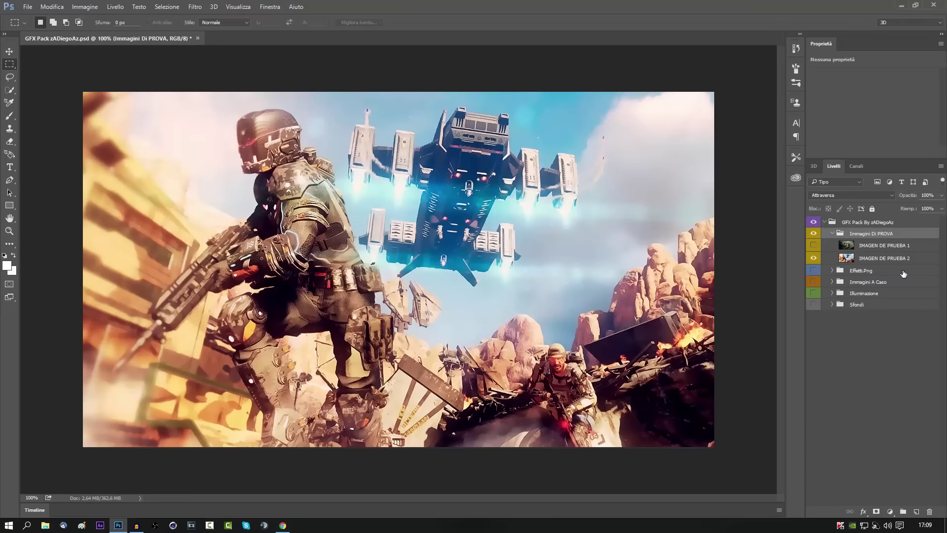
pyautogui.click(814, 258)
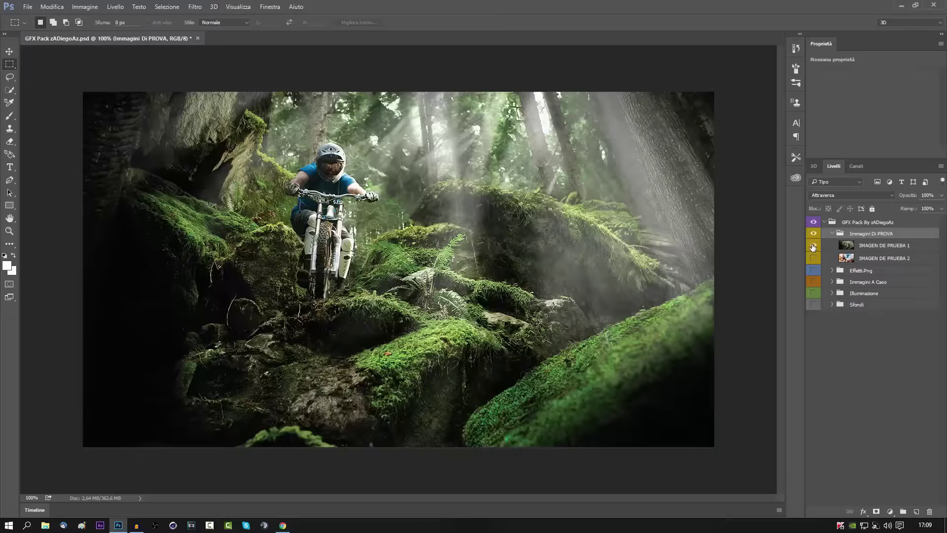
pyautogui.click(814, 245)
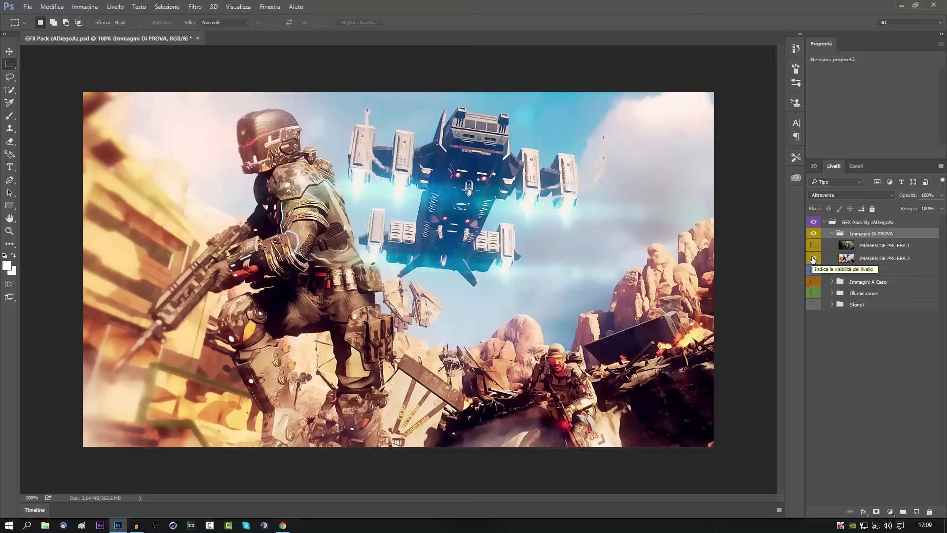
pyautogui.click(858, 366)
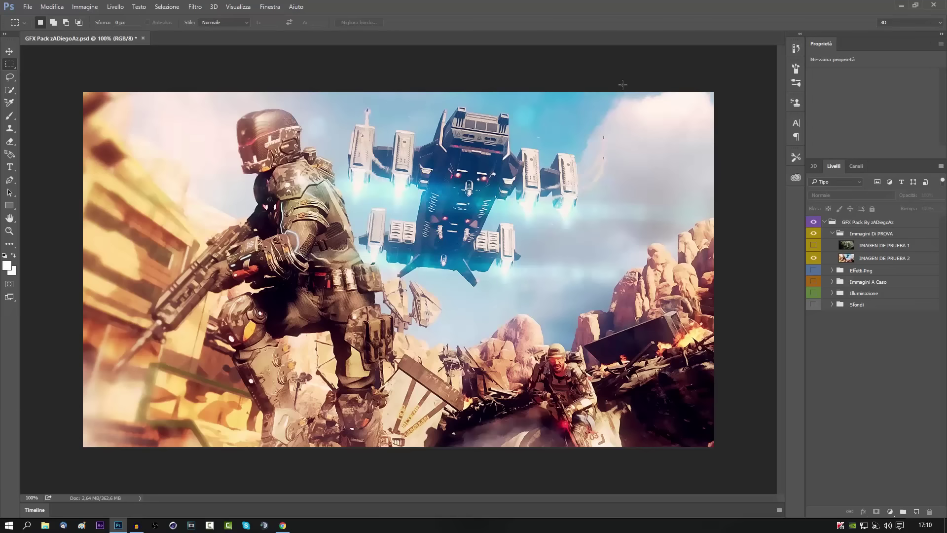
# Step: Apply Controllo sfocatura at about 18 px radius to IMAGEN DE PRUEBA 2, then switch to Chrome
pyautogui.click(877, 260)
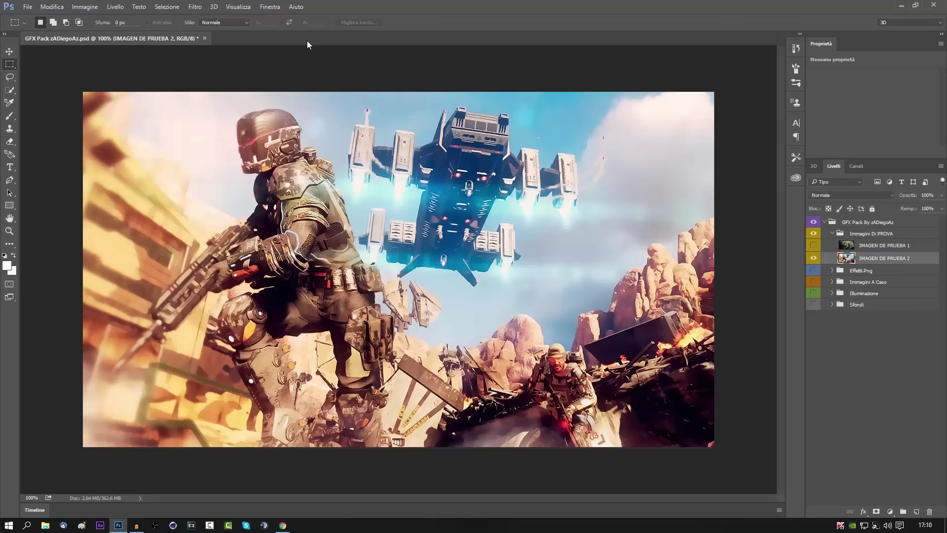
pyautogui.click(195, 8)
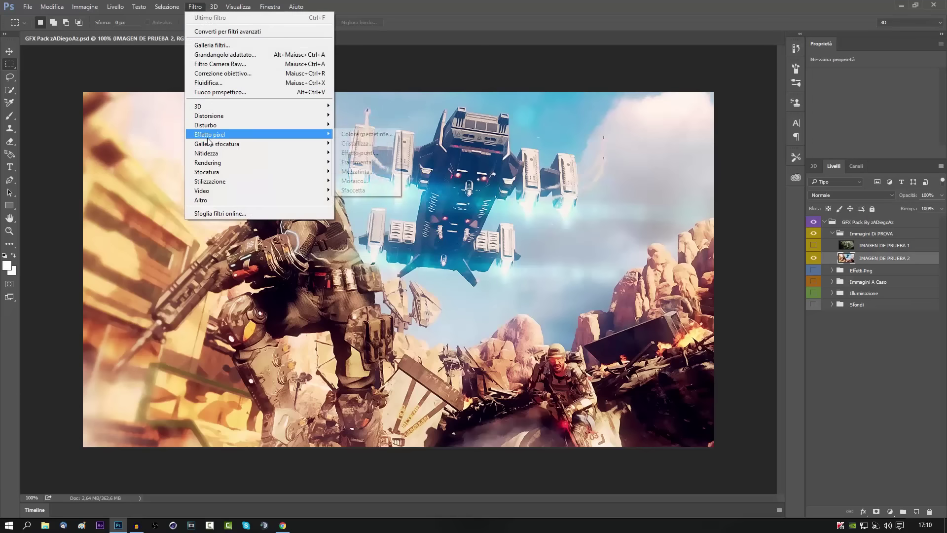
pyautogui.moveTo(221, 171)
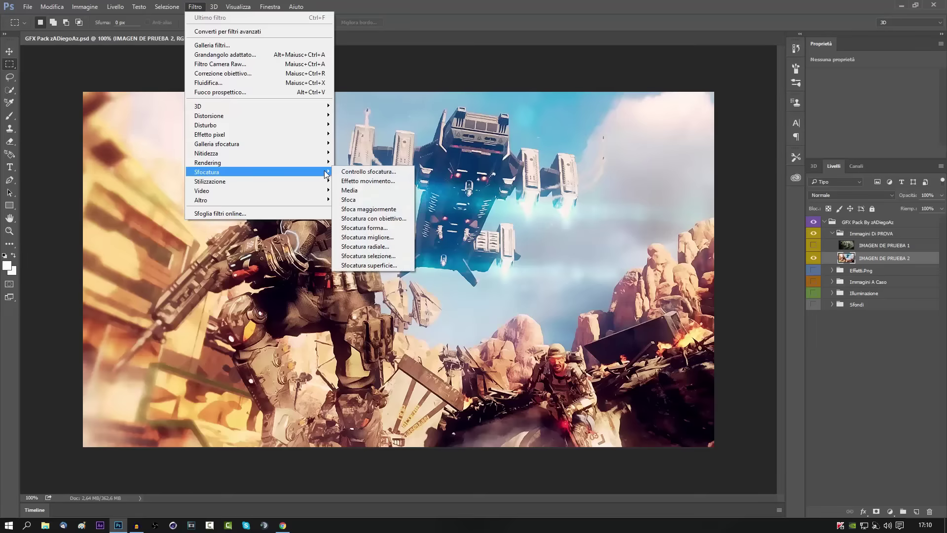
pyautogui.click(366, 171)
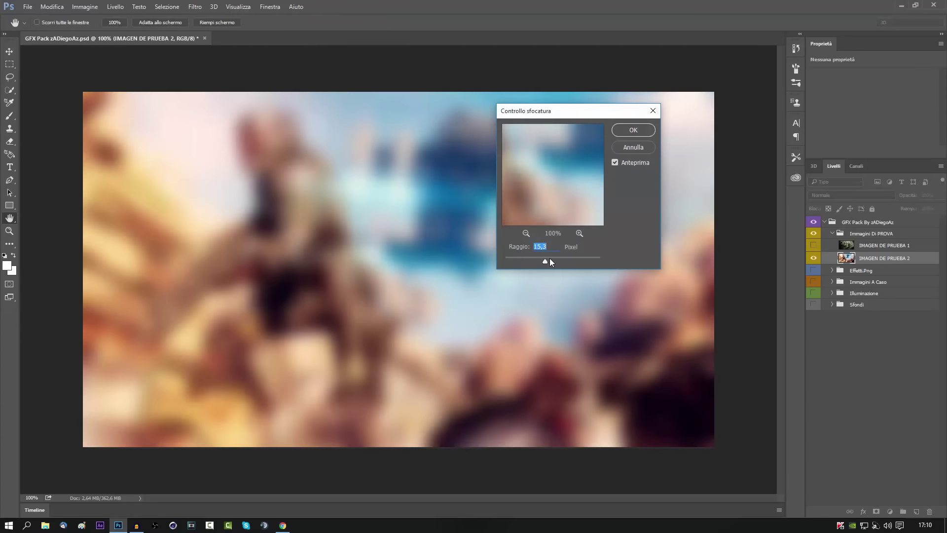
pyautogui.moveTo(545, 261); pyautogui.dragTo(547, 258)
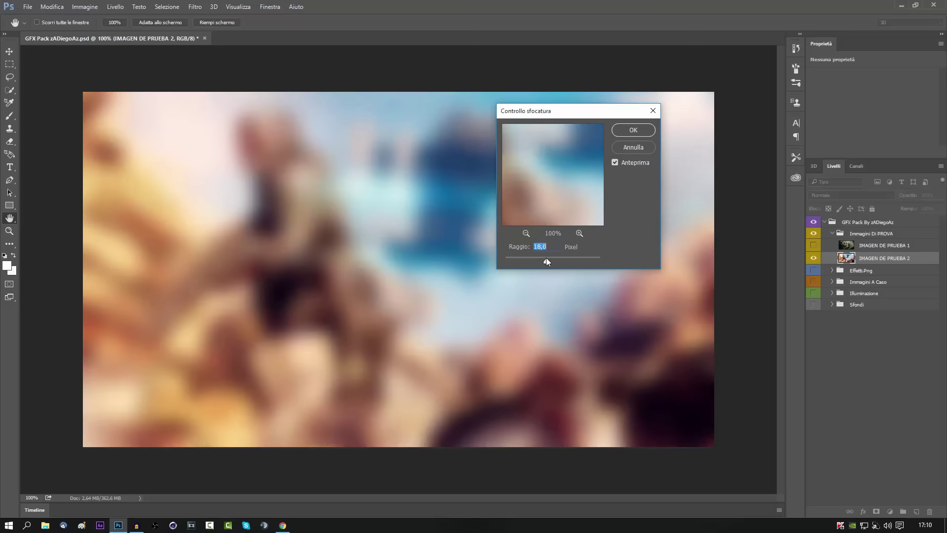
pyautogui.click(624, 128)
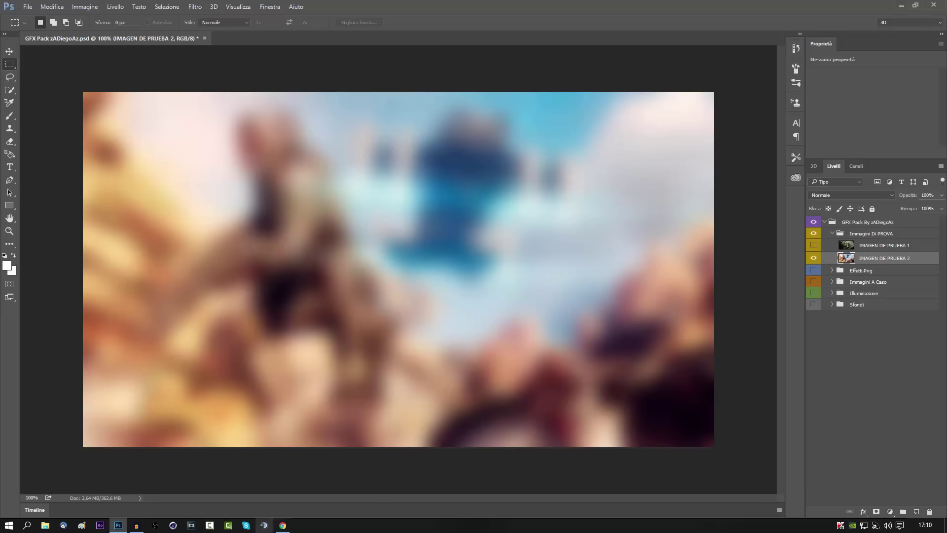
pyautogui.click(282, 525)
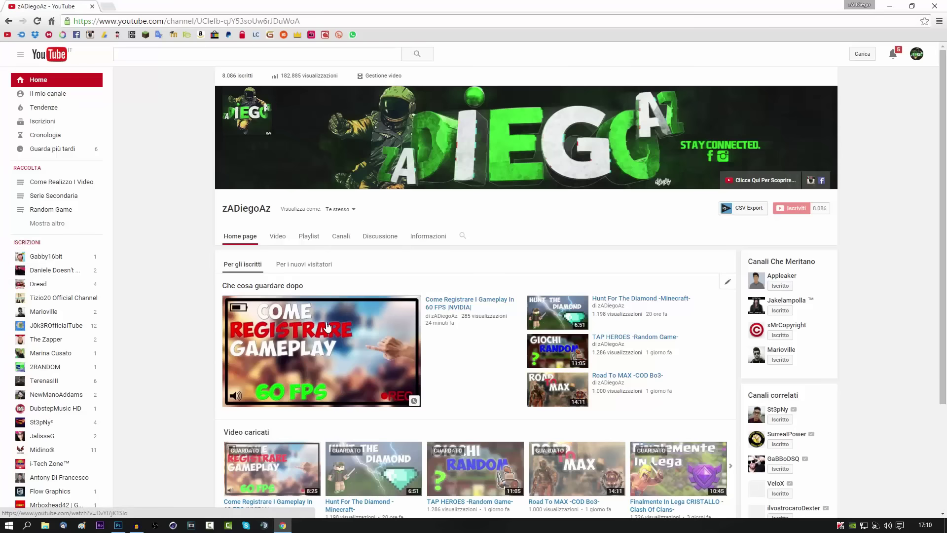
pyautogui.moveTo(117, 526)
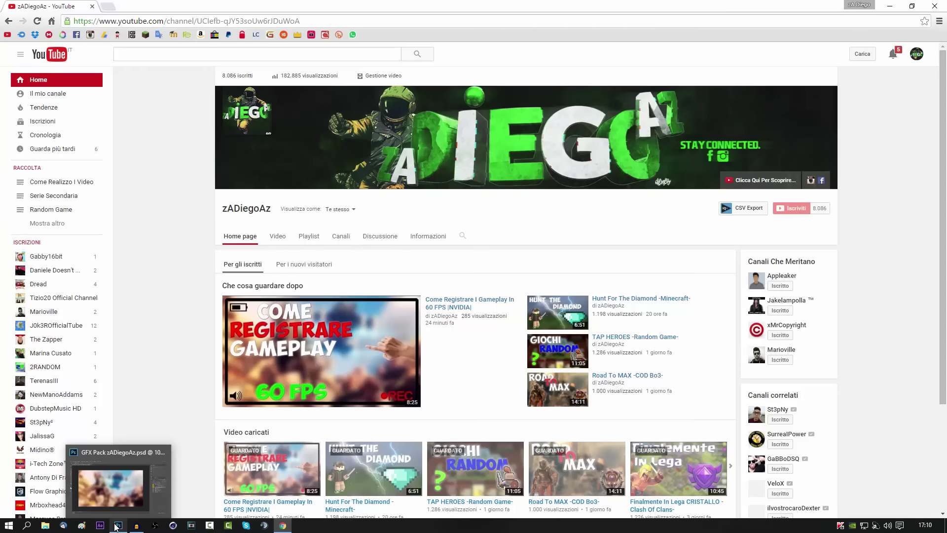
# Step: Back in Photoshop, start a text layer at upper left in ObelixPro Bold 100 pt
pyautogui.click(118, 525)
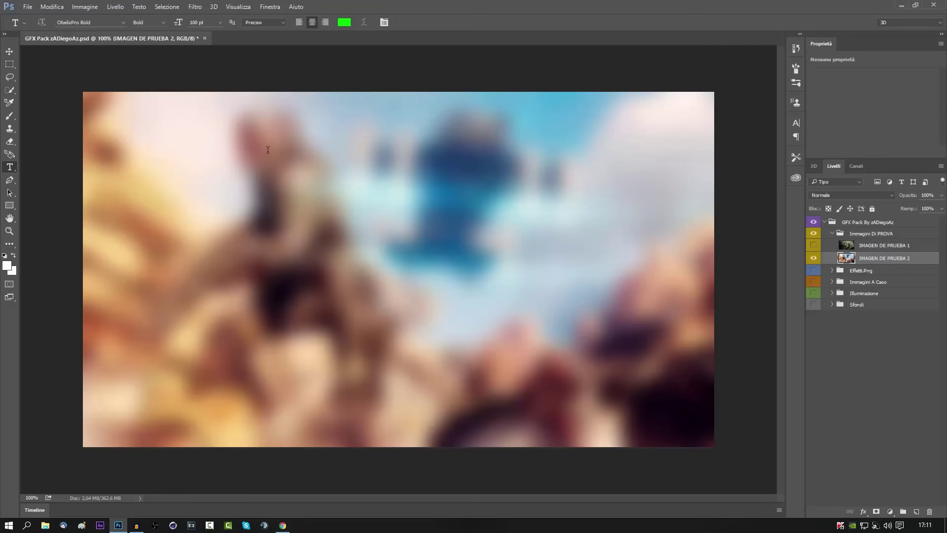
pyautogui.click(140, 160)
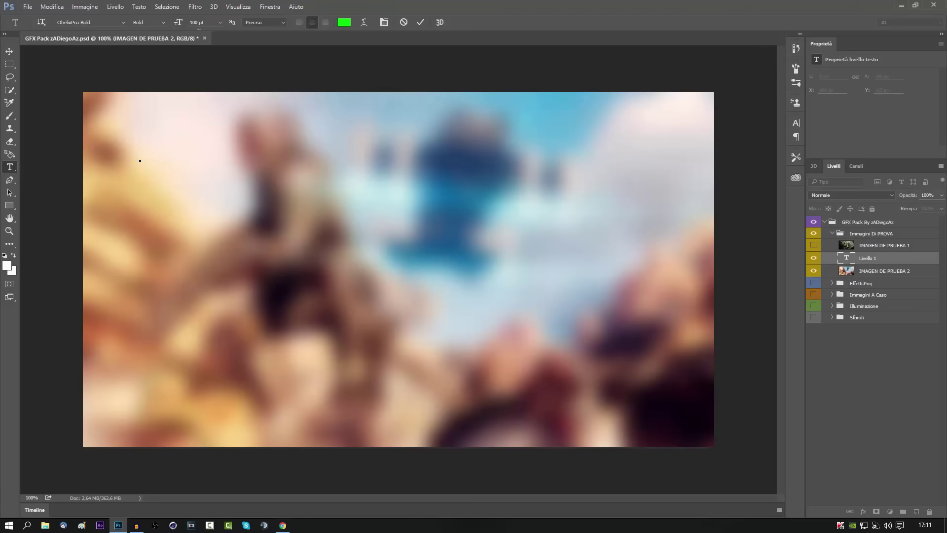
pyautogui.click(220, 22)
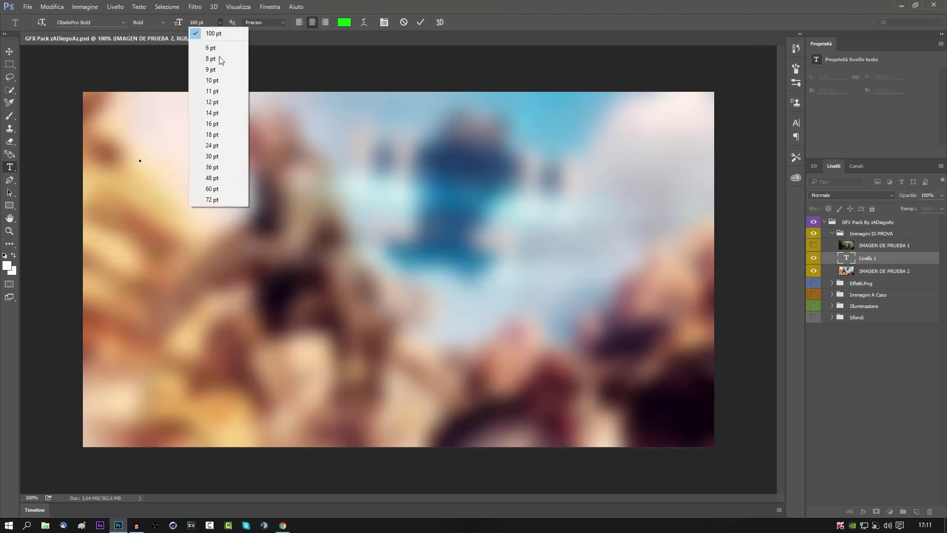
pyautogui.click(220, 22)
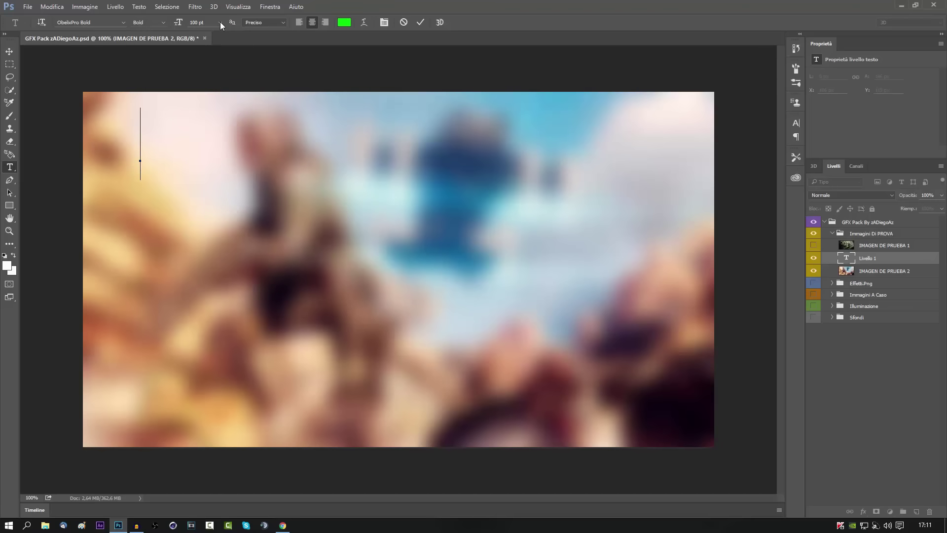
pyautogui.click(124, 22)
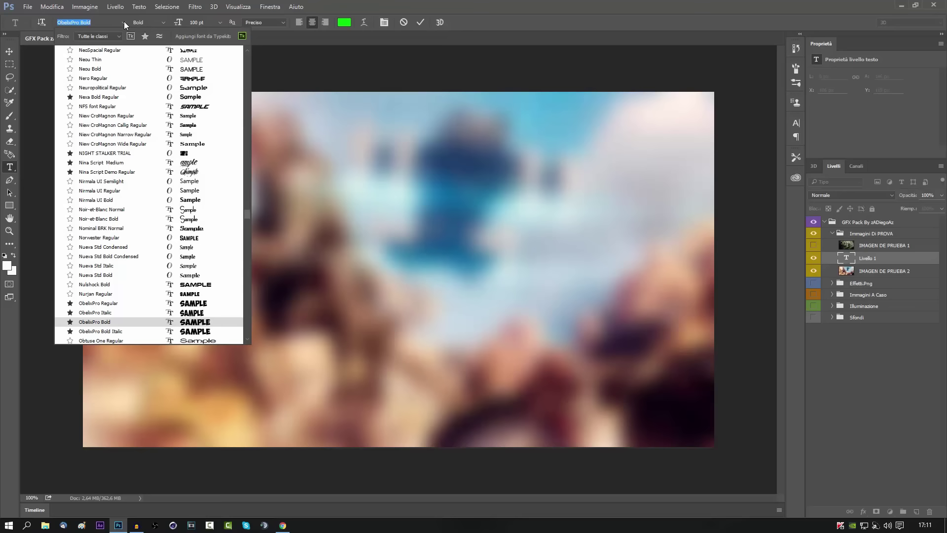
pyautogui.click(132, 322)
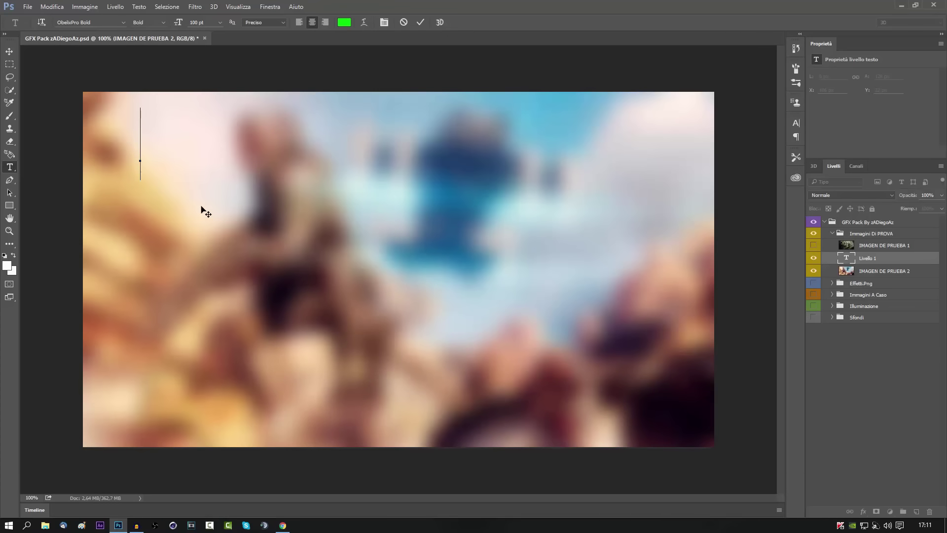
# Step: Type COME, commit it and drag it fully onto the canvas
pyautogui.write('CLOM')
pyautogui.press('BackSpace')
pyautogui.press('BackSpace')
pyautogui.press('BackSpace')
pyautogui.write('O')
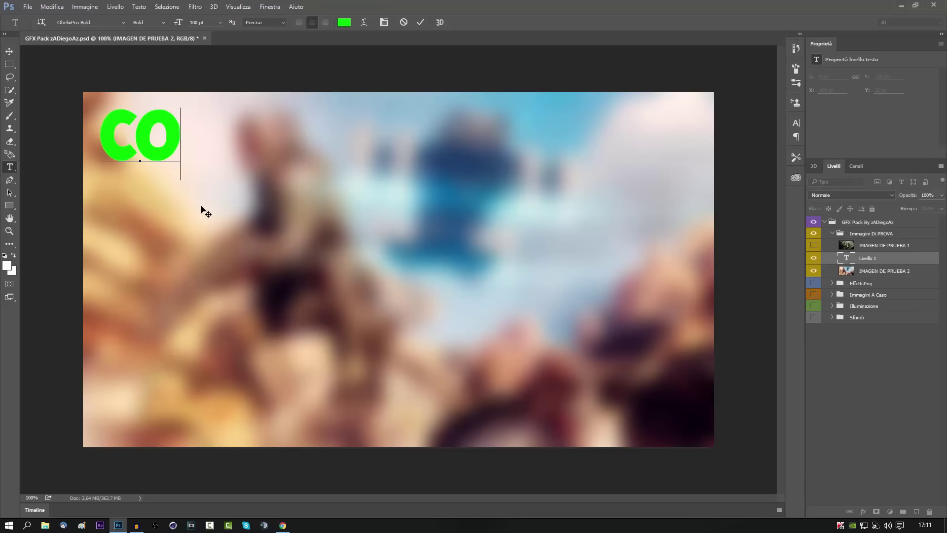
pyautogui.write('ME')
pyautogui.click(9, 51)
pyautogui.moveTo(114, 93); pyautogui.dragTo(164, 94)
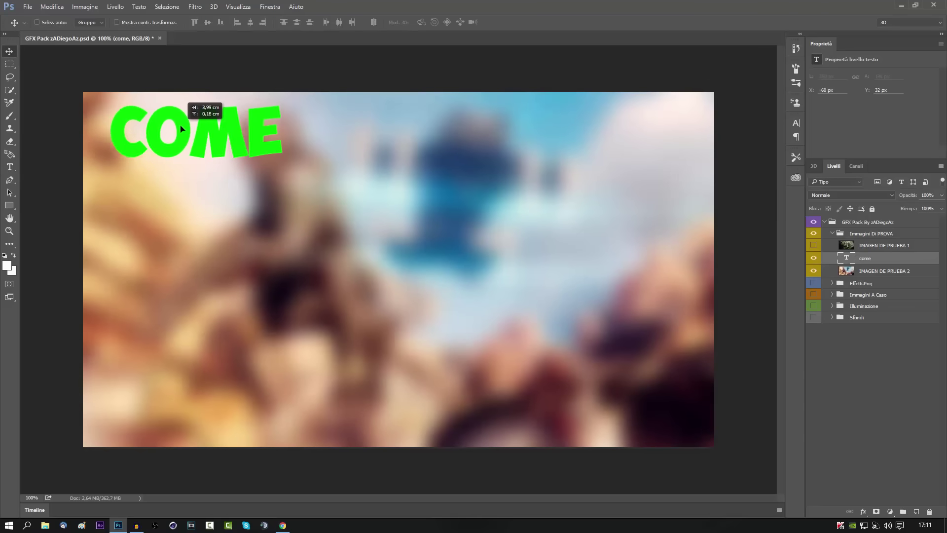
pyautogui.hotkey('ctrl', 'Return')
pyautogui.click(152, 230)
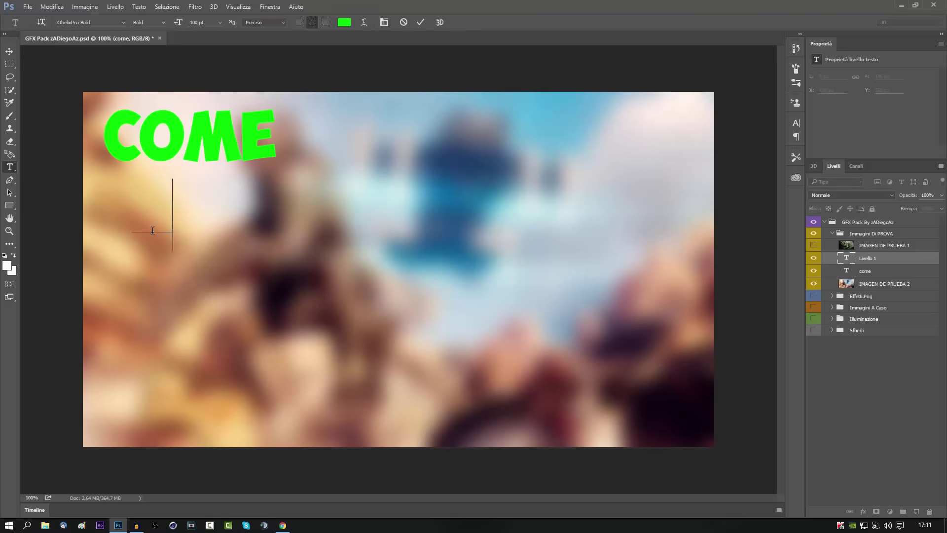
# Step: Type REGISTRARE on the second line and drag it right onto the canvas
pyautogui.write('REGISTRARE')
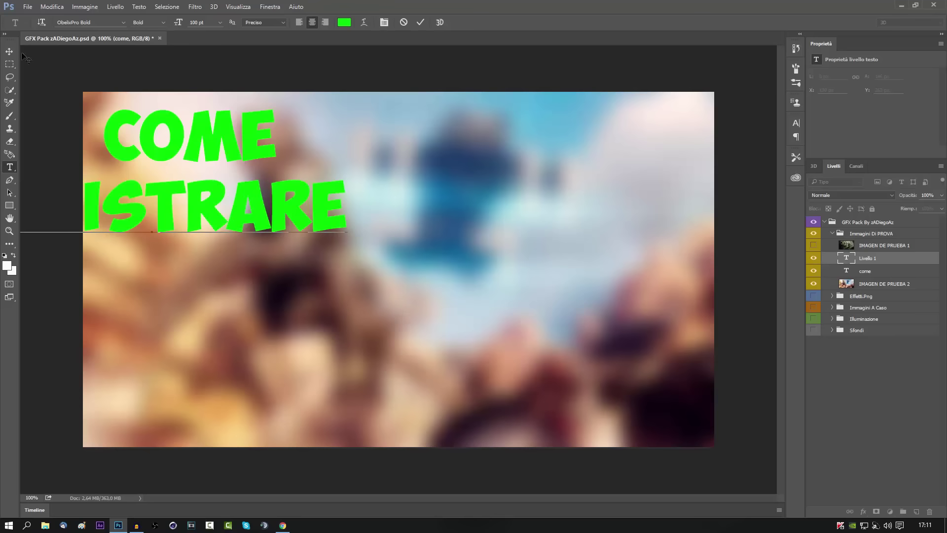
pyautogui.click(9, 51)
pyautogui.moveTo(198, 210)
pyautogui.mouseDown()
pyautogui.moveTo(357, 217)
pyautogui.moveTo(347, 213)
pyautogui.mouseUp()
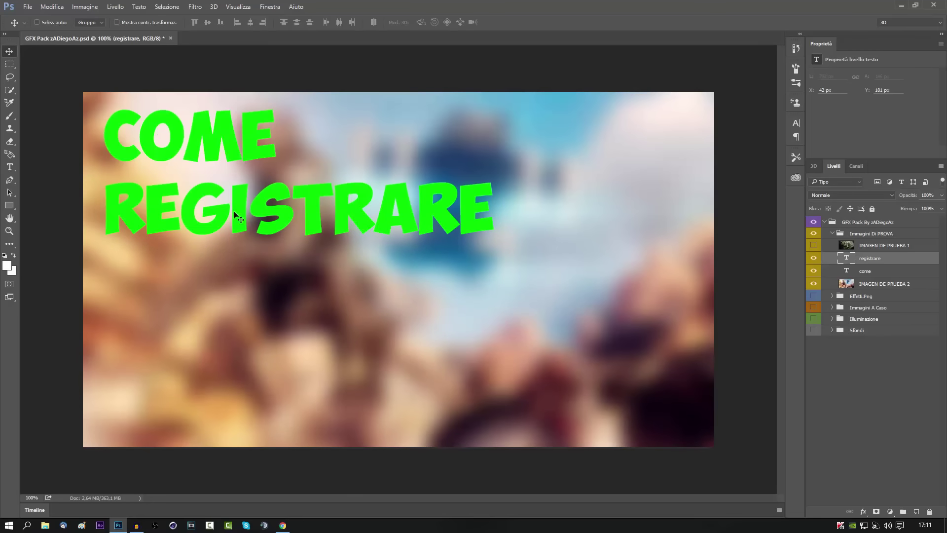
# Step: Reorder the layers so both text layers sit above IMAGEN DE PRUEBA 2
pyautogui.moveTo(876, 258); pyautogui.dragTo(873, 337)
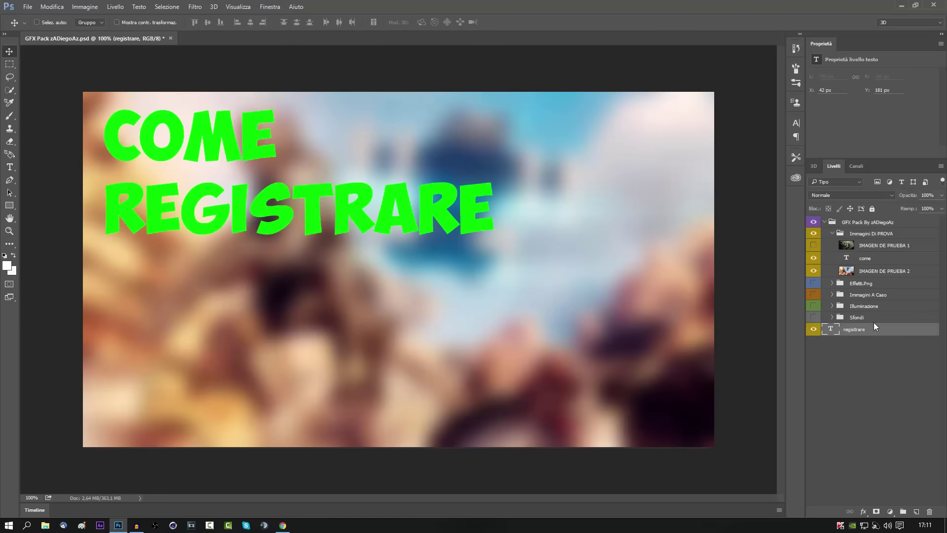
pyautogui.click(870, 246)
pyautogui.moveTo(869, 267); pyautogui.dragTo(868, 341)
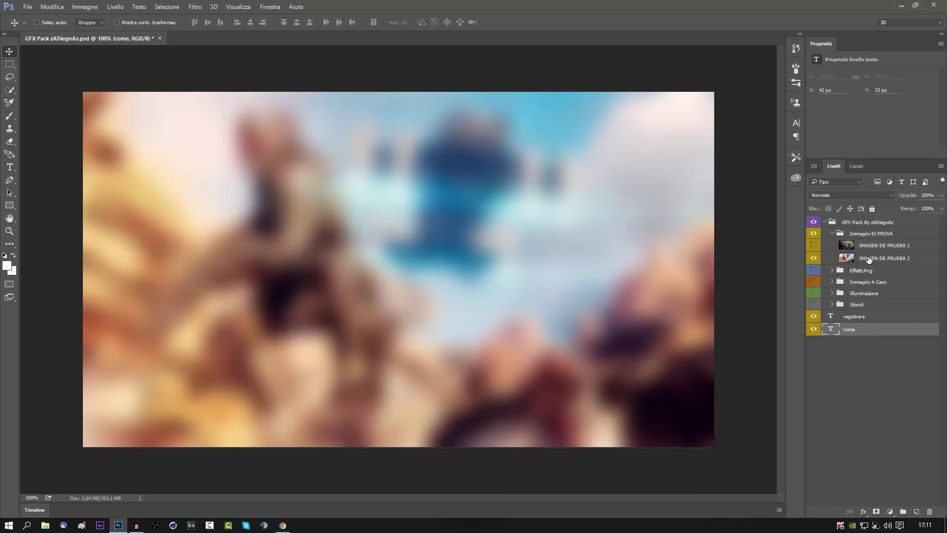
pyautogui.moveTo(870, 258); pyautogui.dragTo(868, 339)
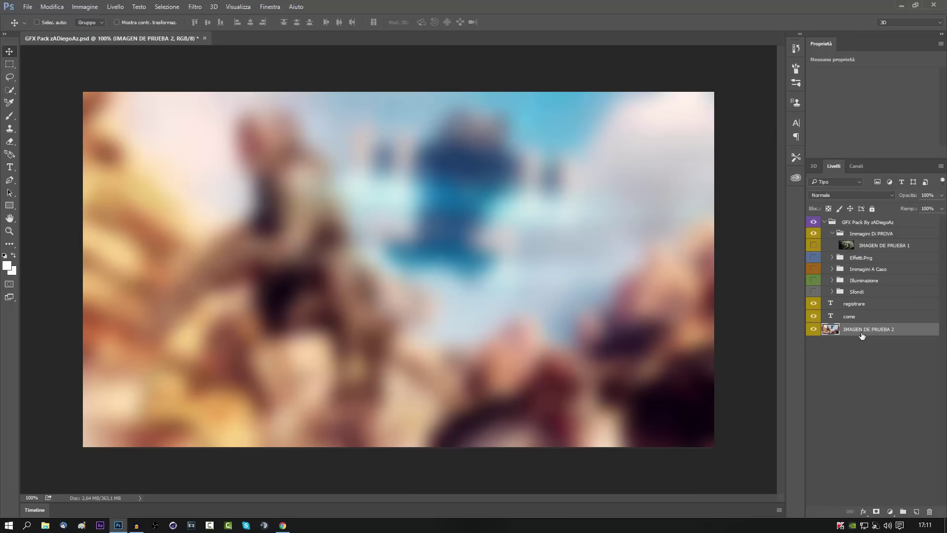
# Step: Nudge REGISTRARE and COME right so the two words line up
pyautogui.click(854, 304)
pyautogui.moveTo(196, 196); pyautogui.dragTo(214, 197)
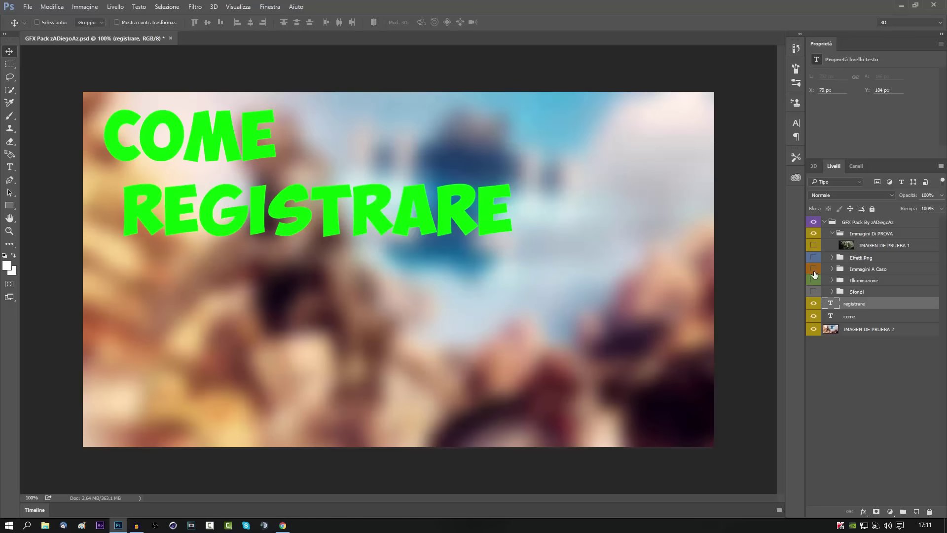
pyautogui.click(845, 316)
pyautogui.moveTo(208, 147)
pyautogui.mouseDown()
pyautogui.moveTo(234, 149)
pyautogui.moveTo(226, 150)
pyautogui.mouseUp()
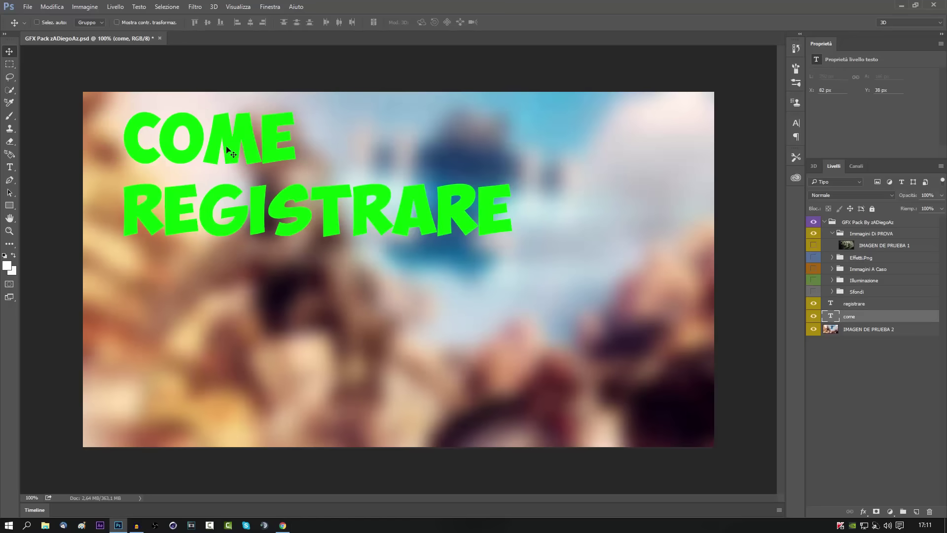
# Step: Type GAMEPLAY as a third line below REGISTRARE and drag it onto the canvas
pyautogui.click(9, 168)
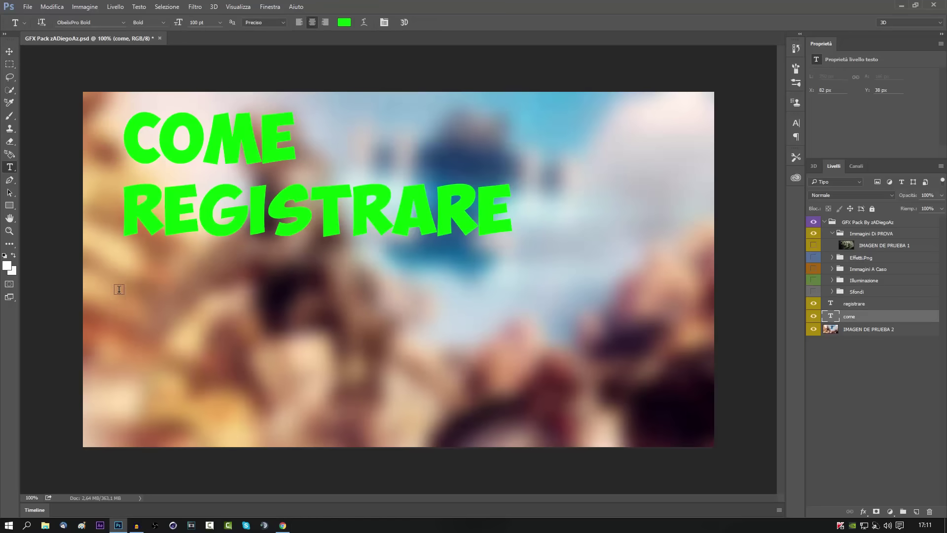
pyautogui.click(146, 300)
pyautogui.write('GAMEpla')
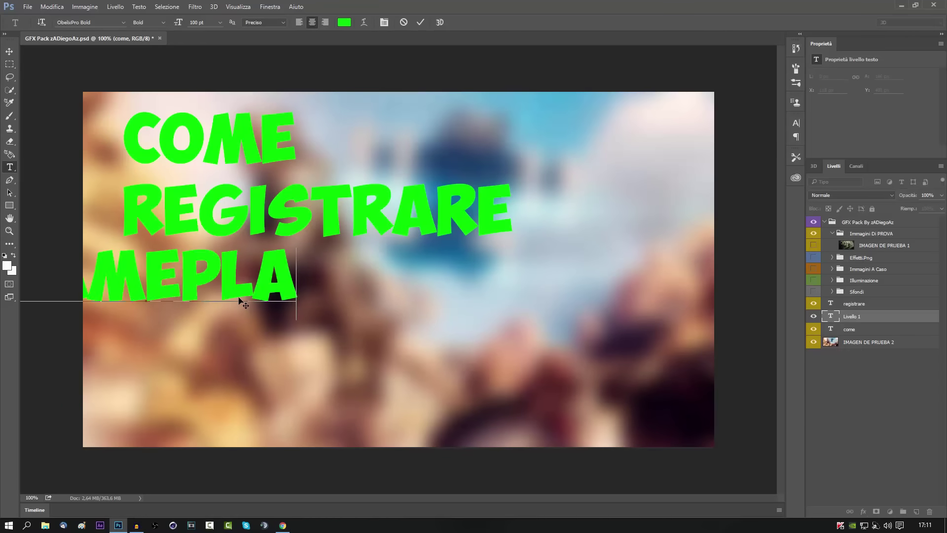
pyautogui.write('y')
pyautogui.click(9, 64)
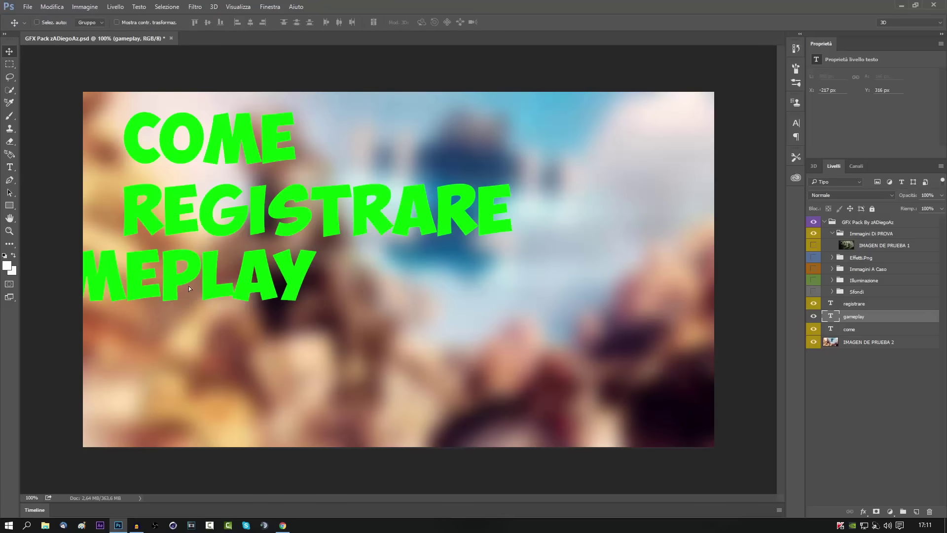
pyautogui.moveTo(171, 282); pyautogui.dragTo(309, 284)
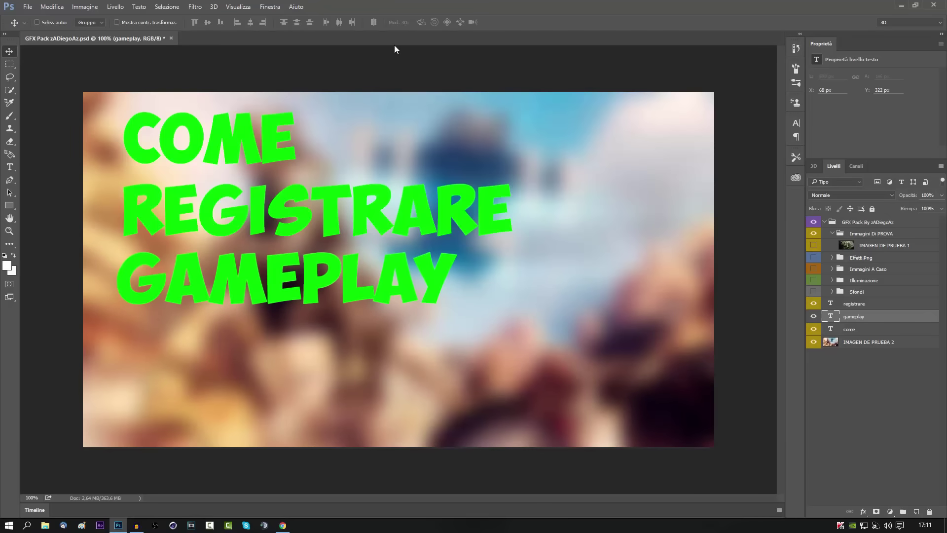
# Step: Shift COME, GAMEPLAY and REGISTRARE so their left edges align
pyautogui.click(850, 328)
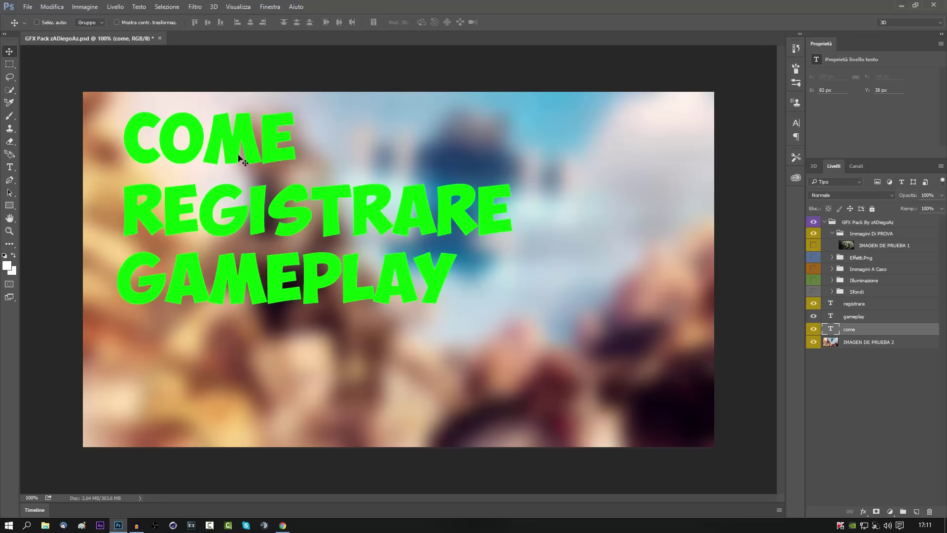
pyautogui.moveTo(246, 155); pyautogui.dragTo(230, 154)
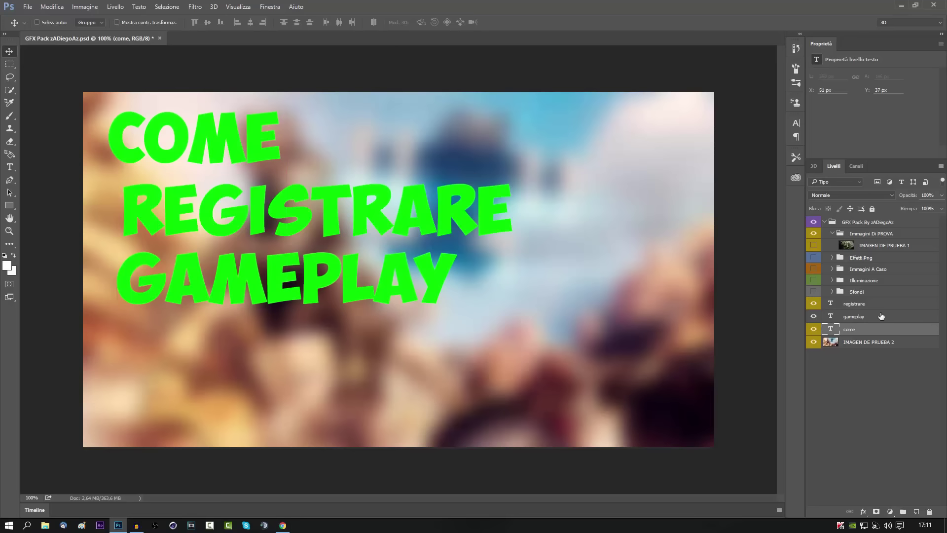
pyautogui.click(859, 316)
pyautogui.moveTo(270, 232); pyautogui.dragTo(262, 223)
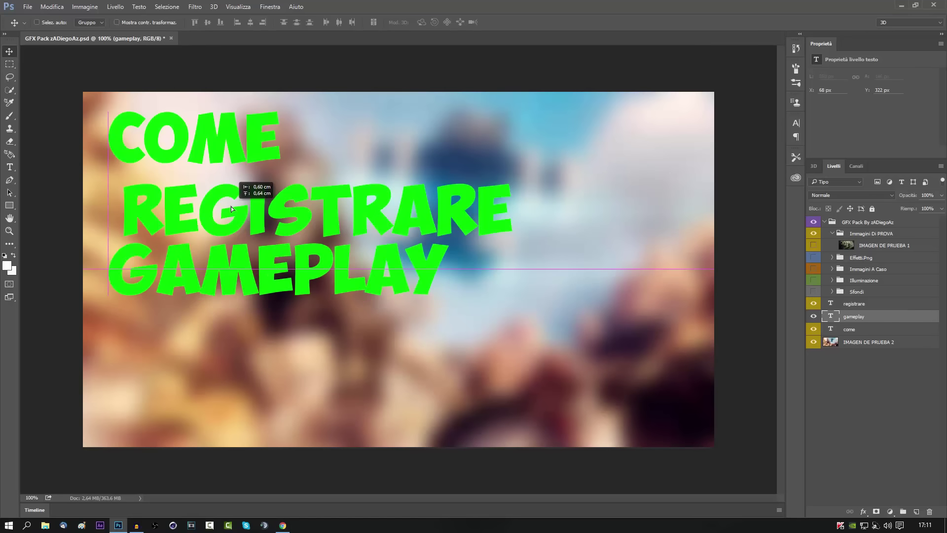
pyautogui.click(853, 304)
pyautogui.moveTo(314, 206); pyautogui.dragTo(300, 200)
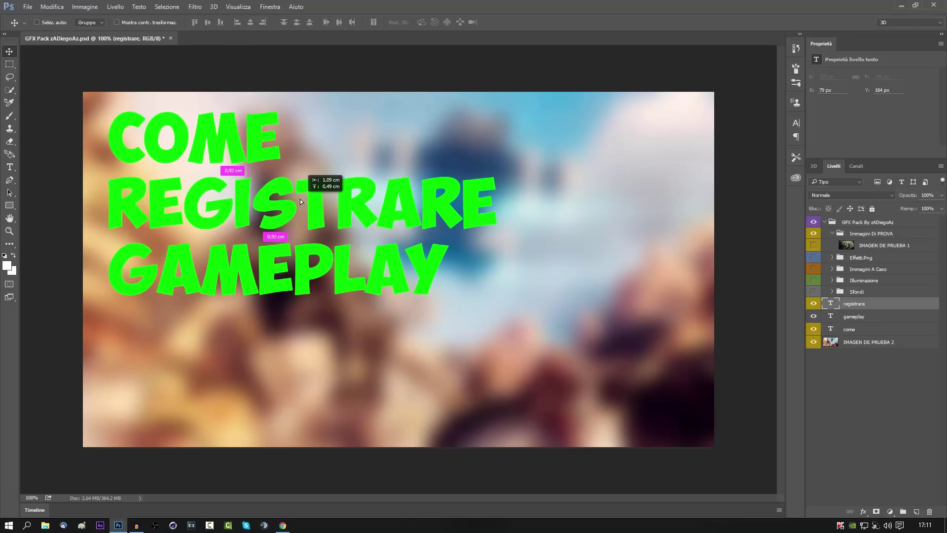
# Step: Recolour the COME text to white (ffffff)
pyautogui.click(9, 167)
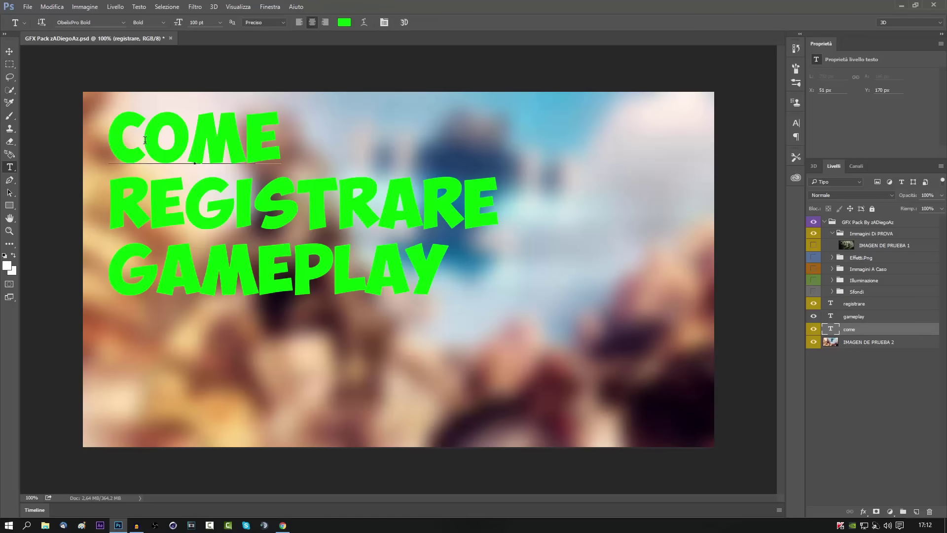
pyautogui.moveTo(108, 143); pyautogui.dragTo(273, 136)
pyautogui.click(344, 23)
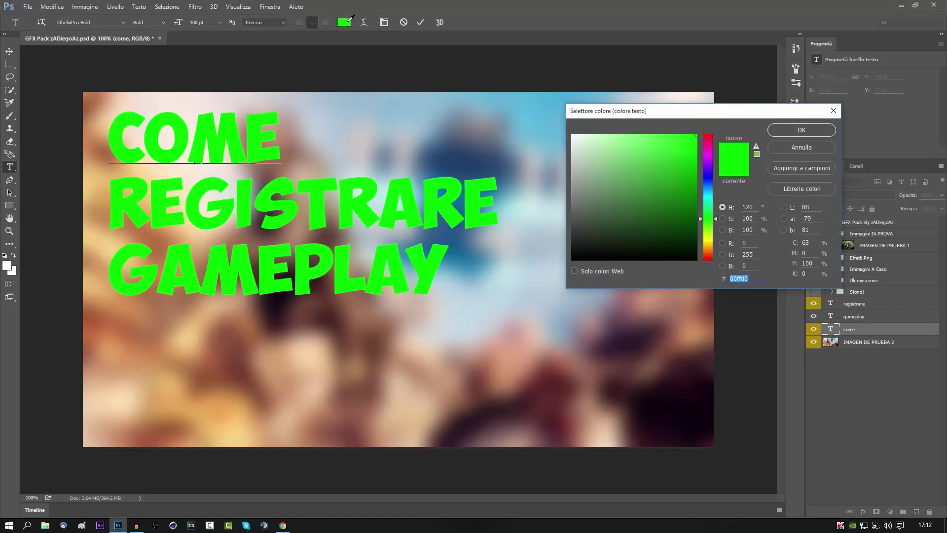
pyautogui.write('ffffff')
pyautogui.click(818, 133)
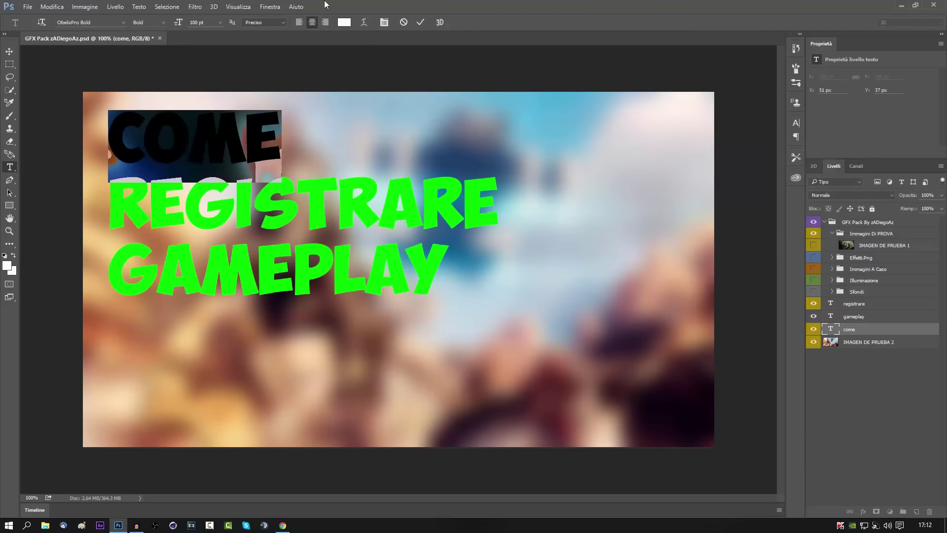
pyautogui.hotkey('ctrl', 'Return')
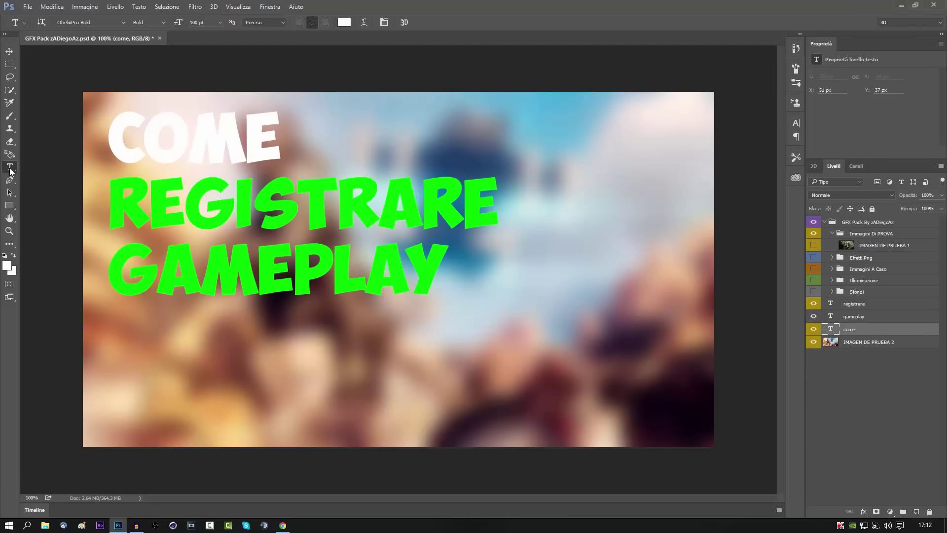
# Step: Recolour the GAMEPLAY text to white (ffffff)
pyautogui.moveTo(125, 300); pyautogui.dragTo(449, 276)
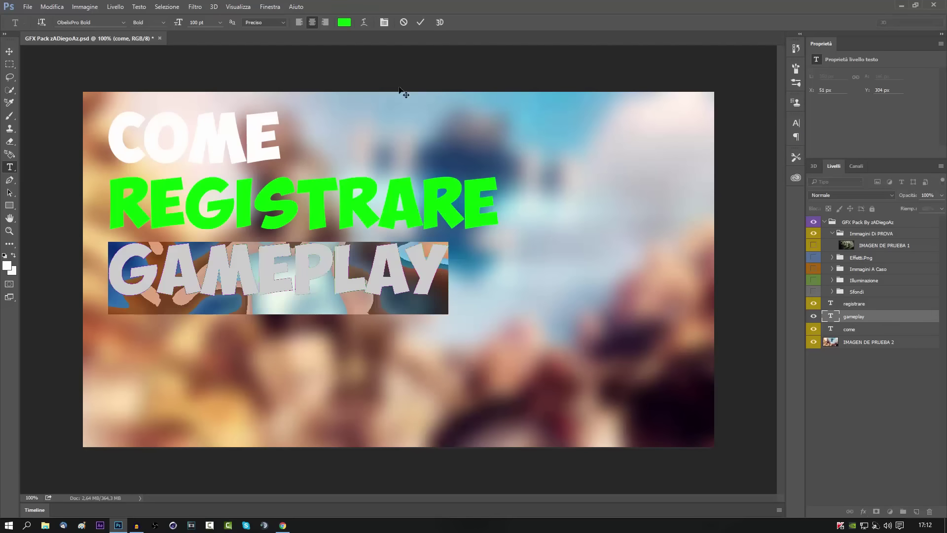
pyautogui.click(344, 23)
pyautogui.write('ffffff')
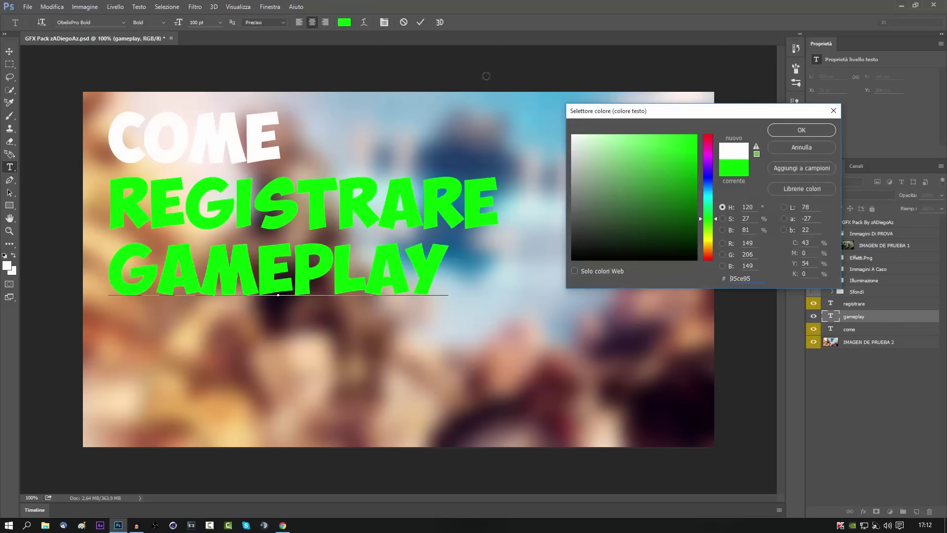
pyautogui.press('Return')
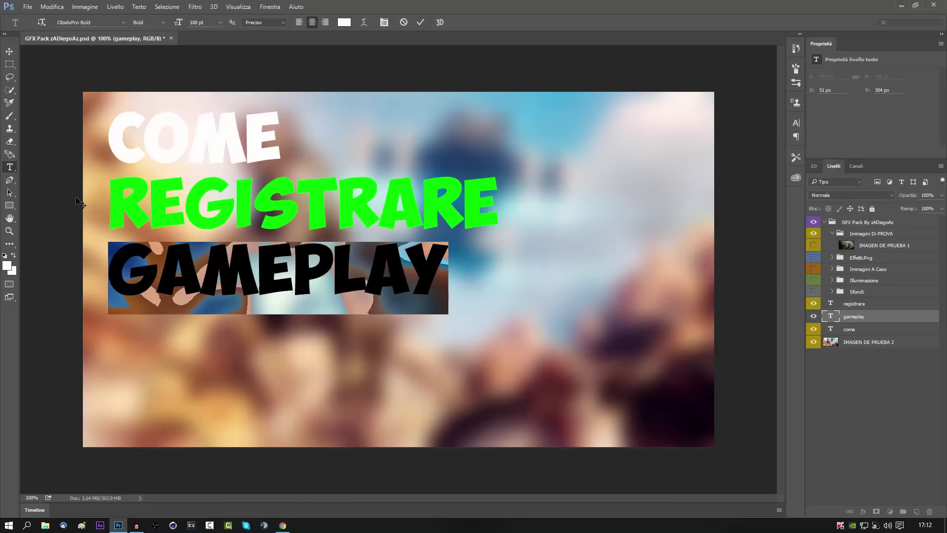
pyautogui.click(176, 257)
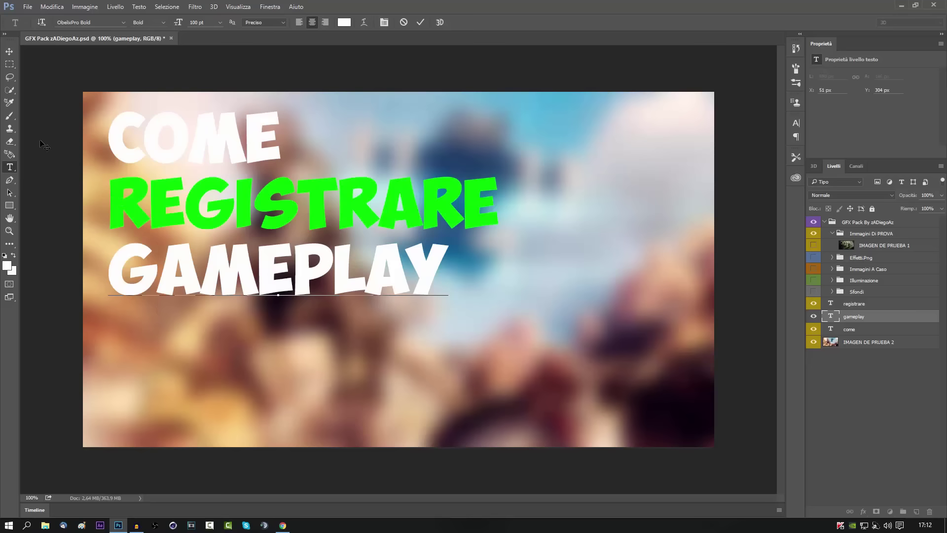
pyautogui.click(10, 52)
# Step: Make the REGISTRARE text bright red (f50006)
pyautogui.click(10, 166)
pyautogui.moveTo(109, 202); pyautogui.dragTo(489, 185)
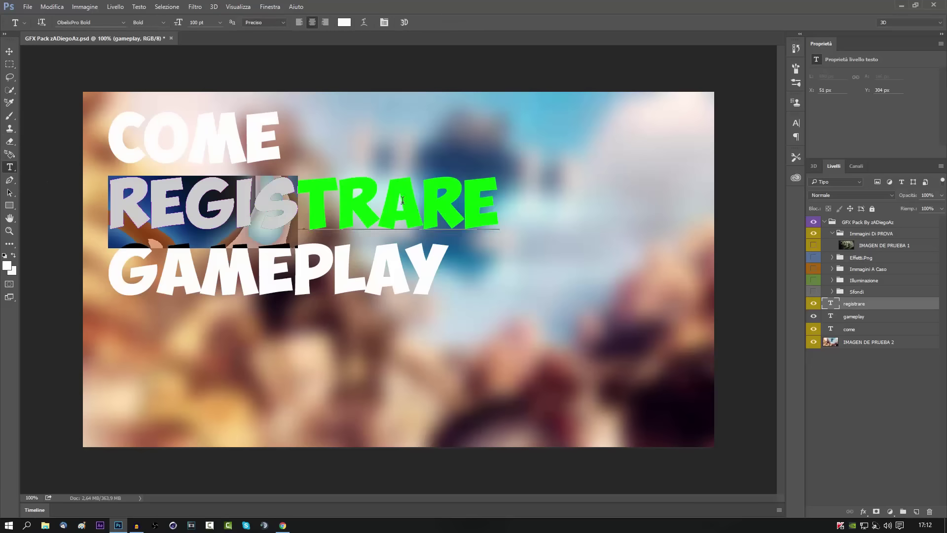
pyautogui.click(345, 22)
pyautogui.moveTo(651, 176); pyautogui.dragTo(709, 135)
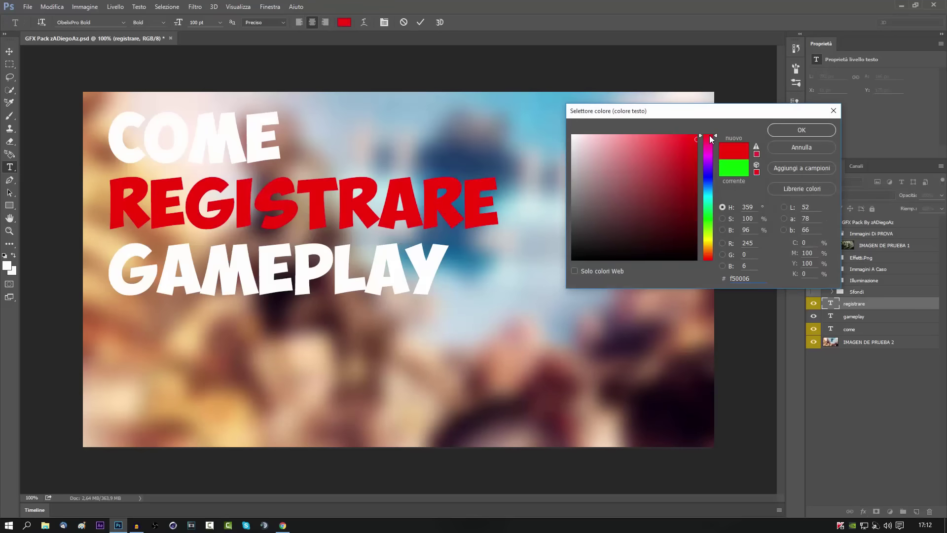
pyautogui.click(802, 129)
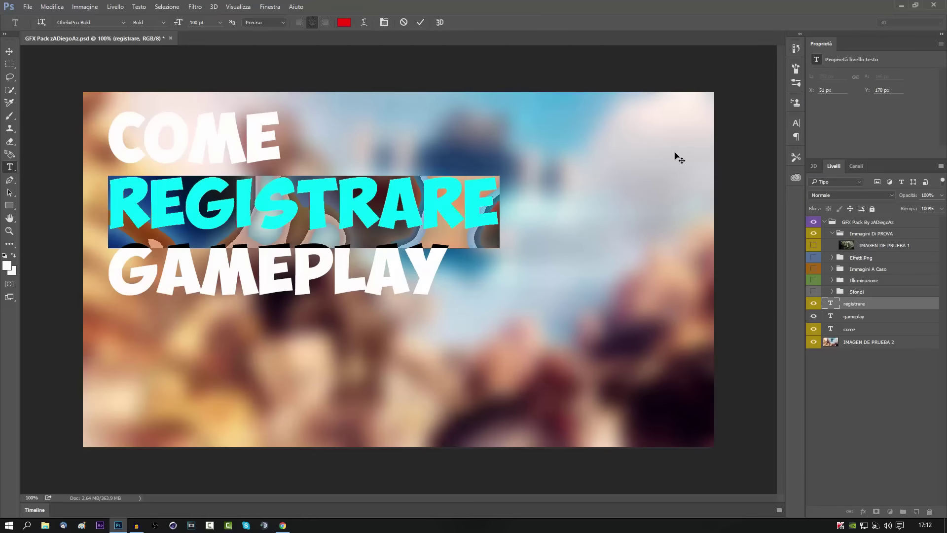
pyautogui.click(747, 323)
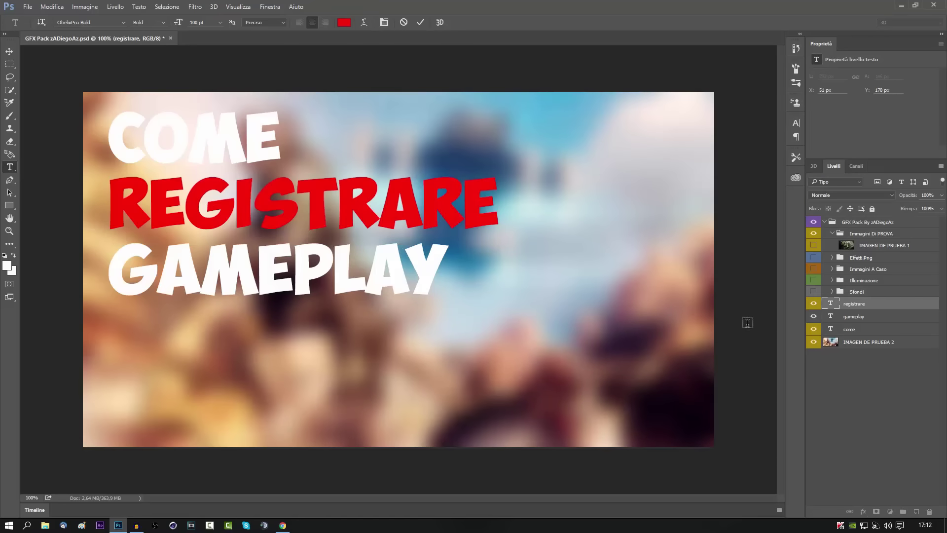
# Step: Give COME Bevel and Emboss with contour, Stroke, Outer Glow and Drop Shadow styles
pyautogui.rightClick(859, 310)
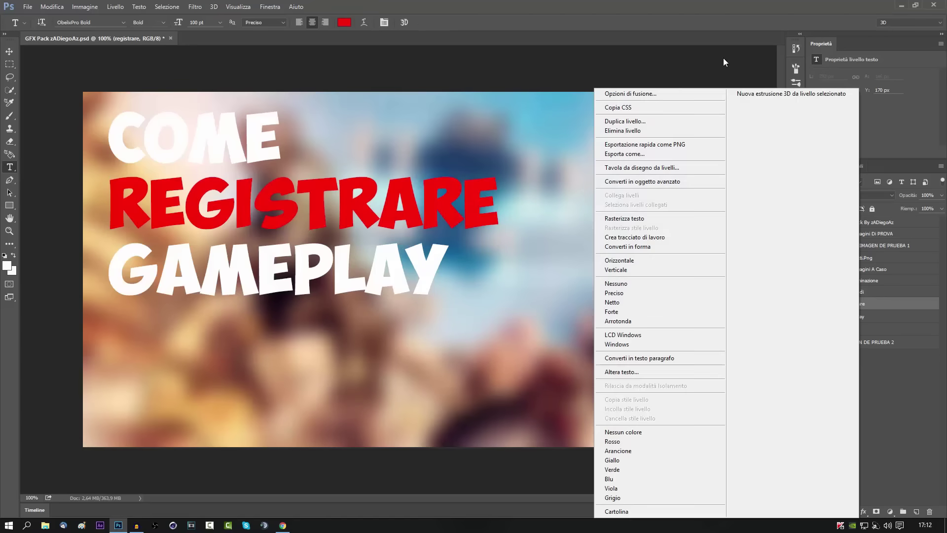
pyautogui.click(829, 238)
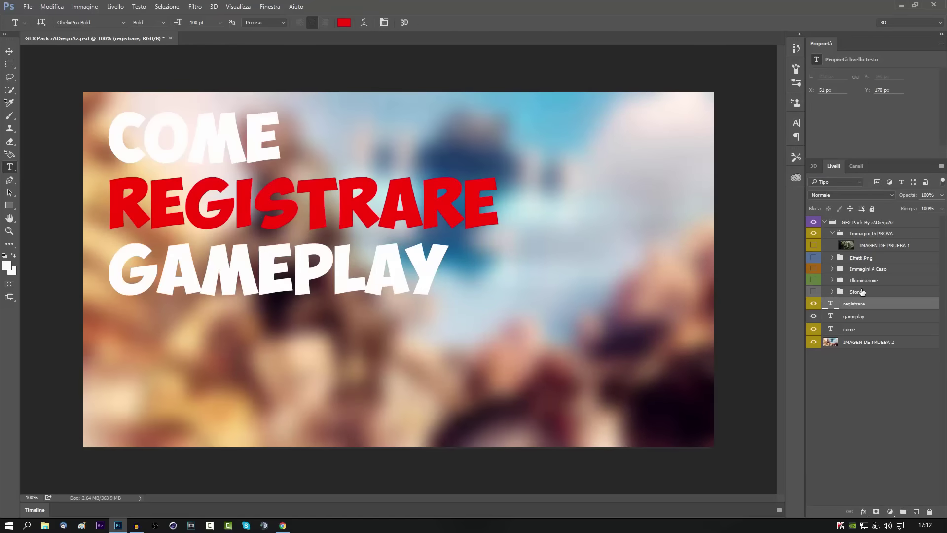
pyautogui.click(854, 329)
pyautogui.rightClick(854, 330)
pyautogui.click(633, 95)
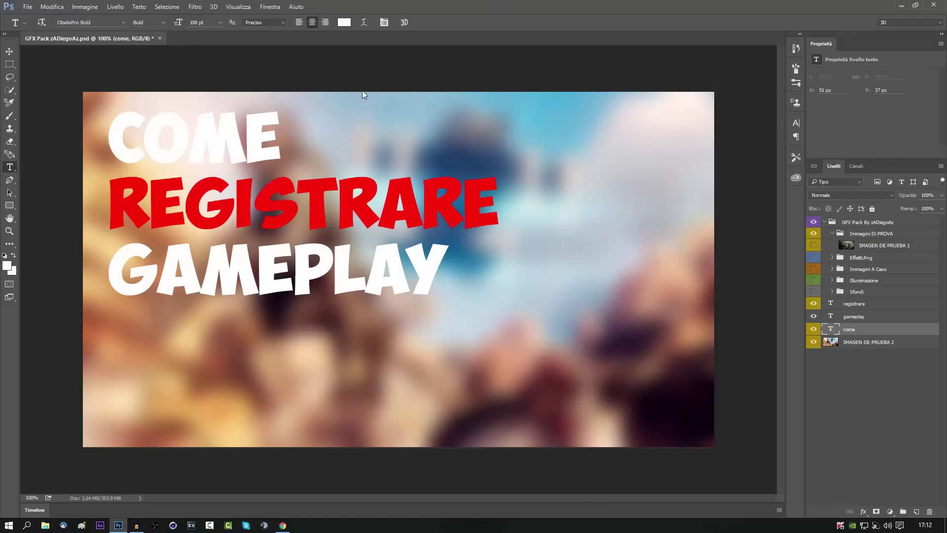
pyautogui.click(530, 156)
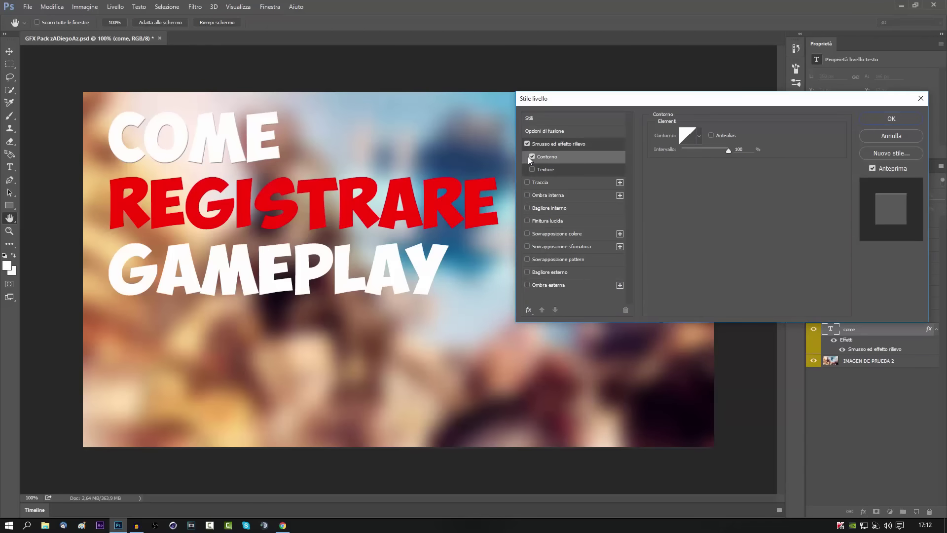
pyautogui.click(528, 182)
pyautogui.click(543, 273)
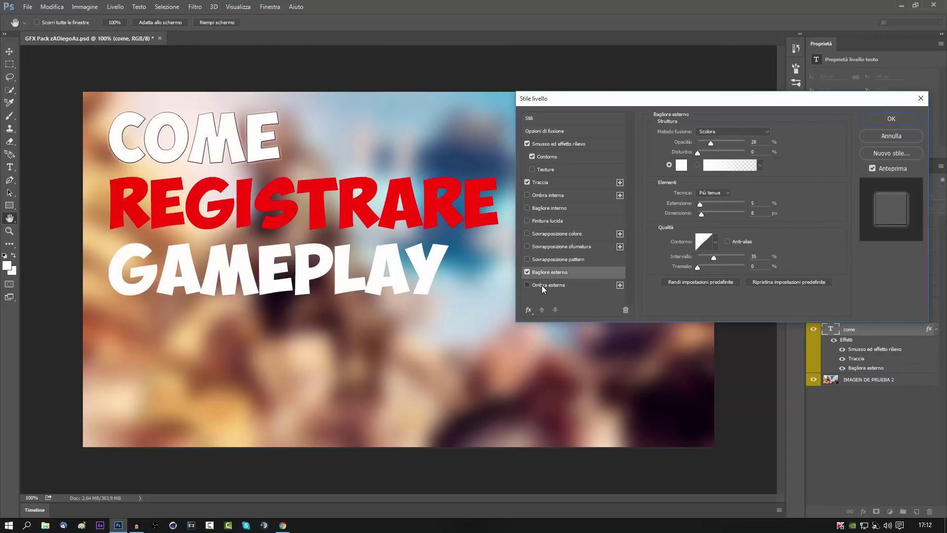
pyautogui.click(879, 120)
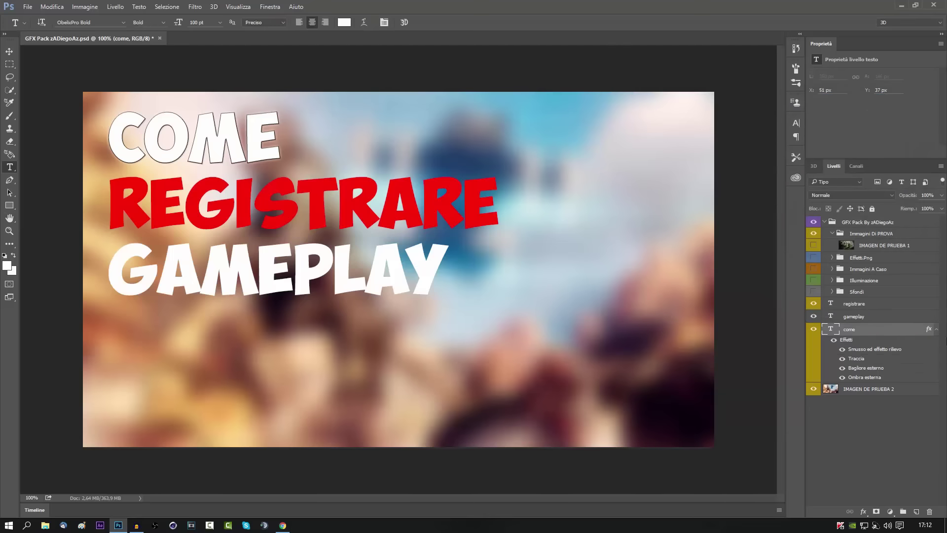
# Step: Apply the same bevel, stroke, outer glow and drop shadow styles to GAMEPLAY
pyautogui.click(936, 329)
pyautogui.rightClick(856, 317)
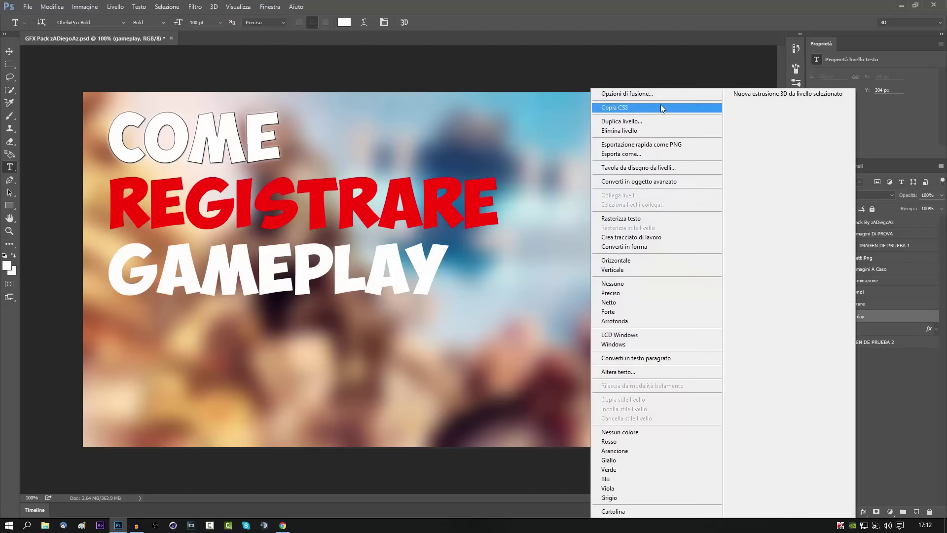
pyautogui.click(660, 95)
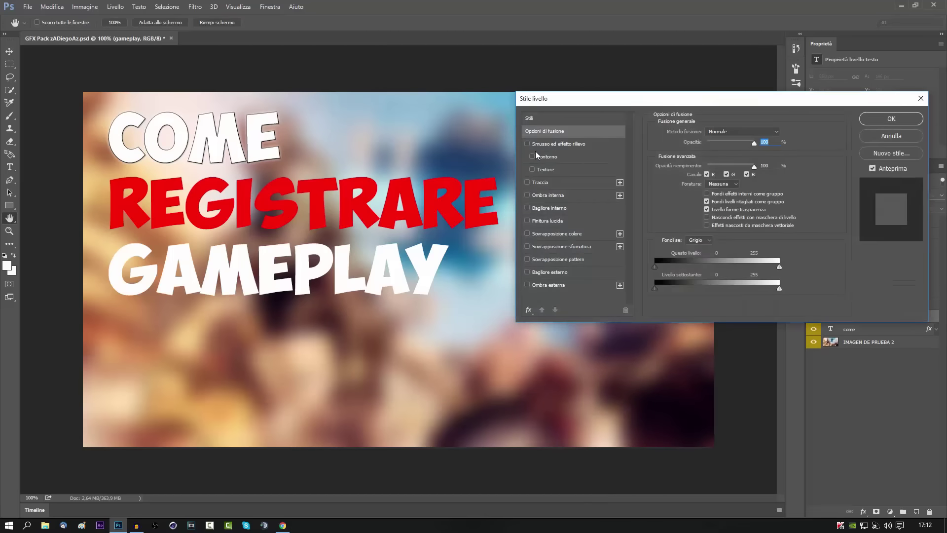
pyautogui.click(535, 157)
pyautogui.click(527, 182)
pyautogui.click(551, 274)
pyautogui.click(546, 284)
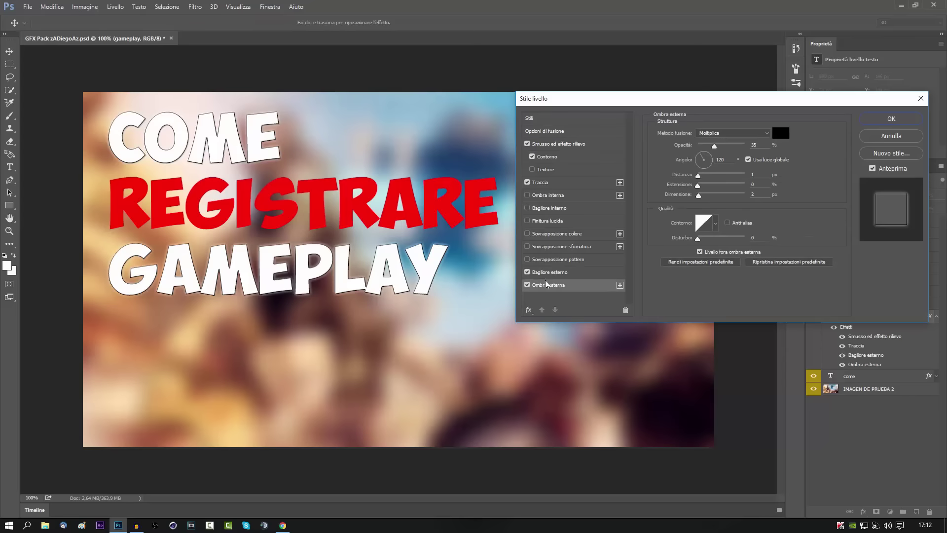
pyautogui.click(918, 119)
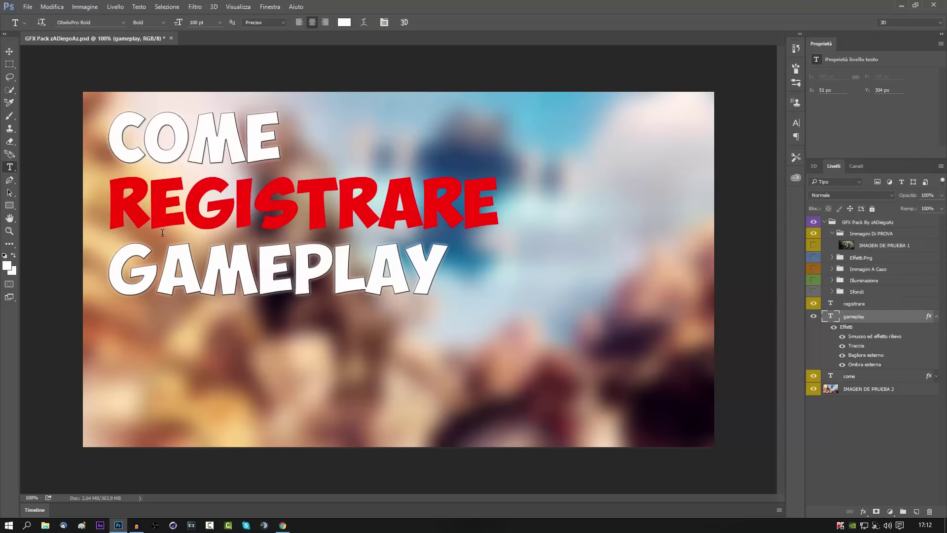
# Step: Give the REGISTRARE layer bevel with contour, stroke, outer glow and drop shadow through Blending Options
pyautogui.click(936, 318)
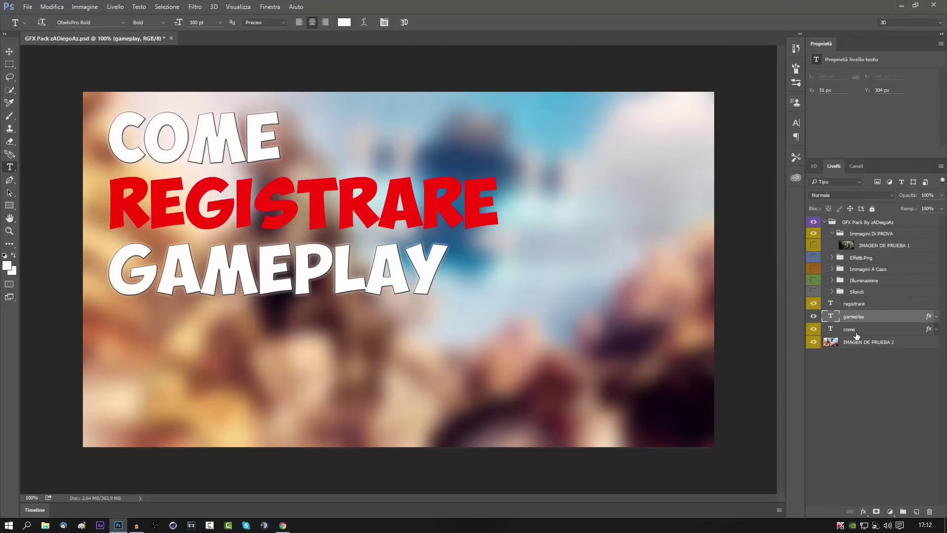
pyautogui.rightClick(857, 305)
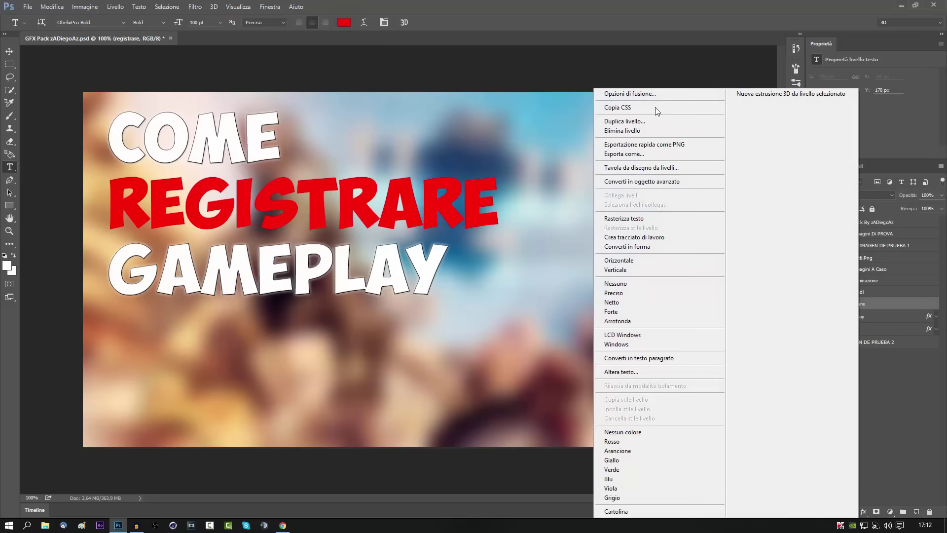
pyautogui.click(654, 95)
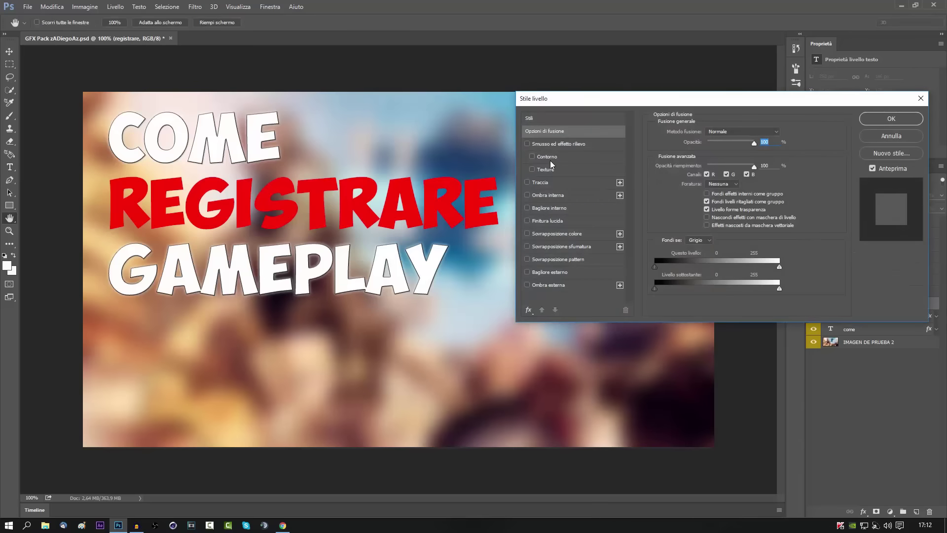
pyautogui.click(548, 160)
pyautogui.click(538, 182)
pyautogui.click(549, 272)
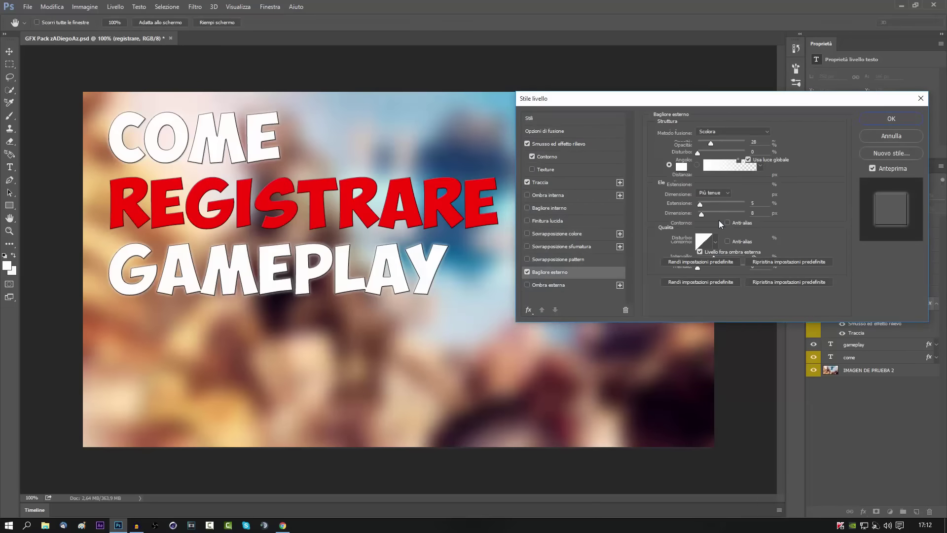
pyautogui.click(892, 119)
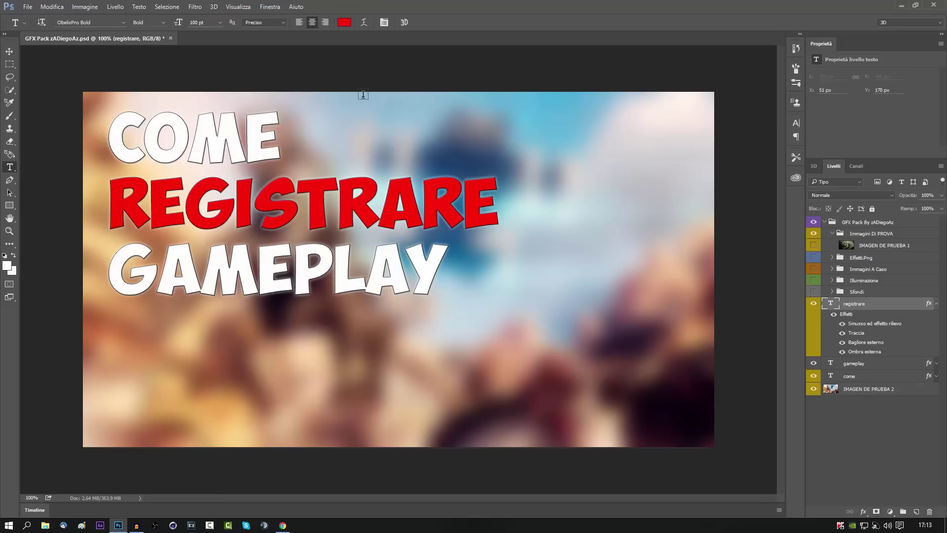
pyautogui.click(936, 303)
pyautogui.click(289, 525)
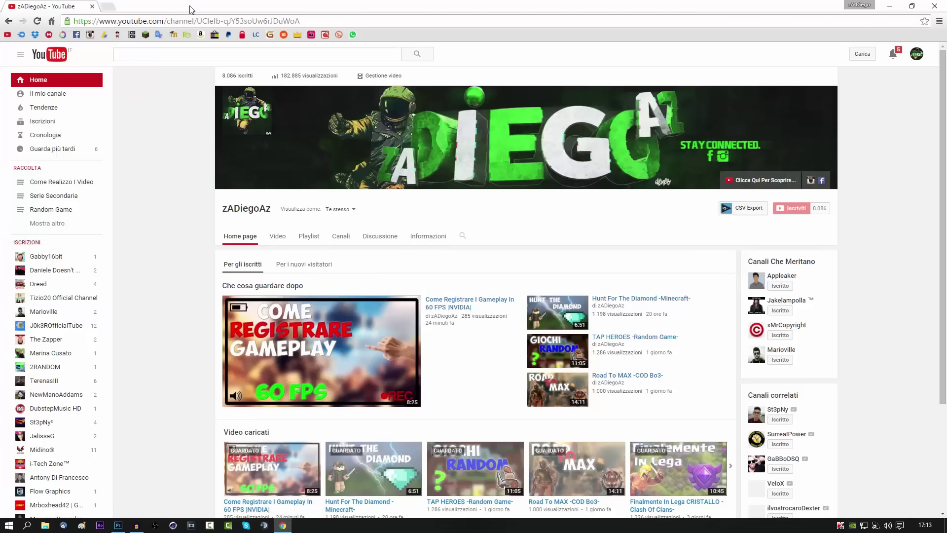
# Step: In a new tab, search Google Images for a rec.png frame
pyautogui.click(109, 6)
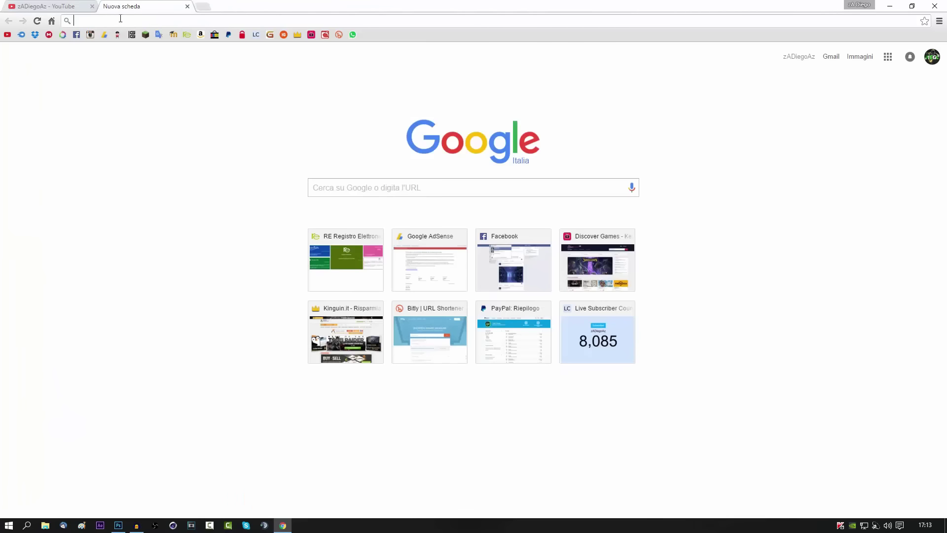
pyautogui.write('sec.jp')
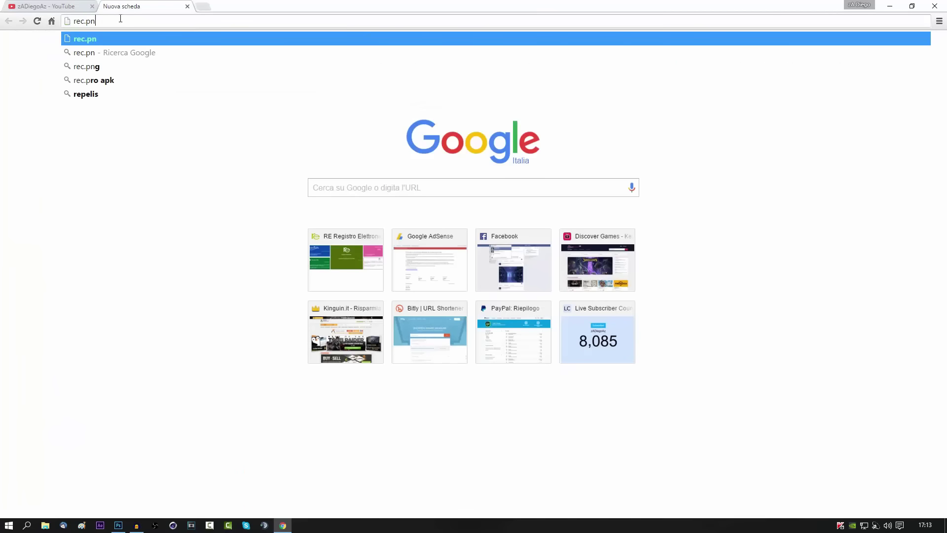
pyautogui.press('Return')
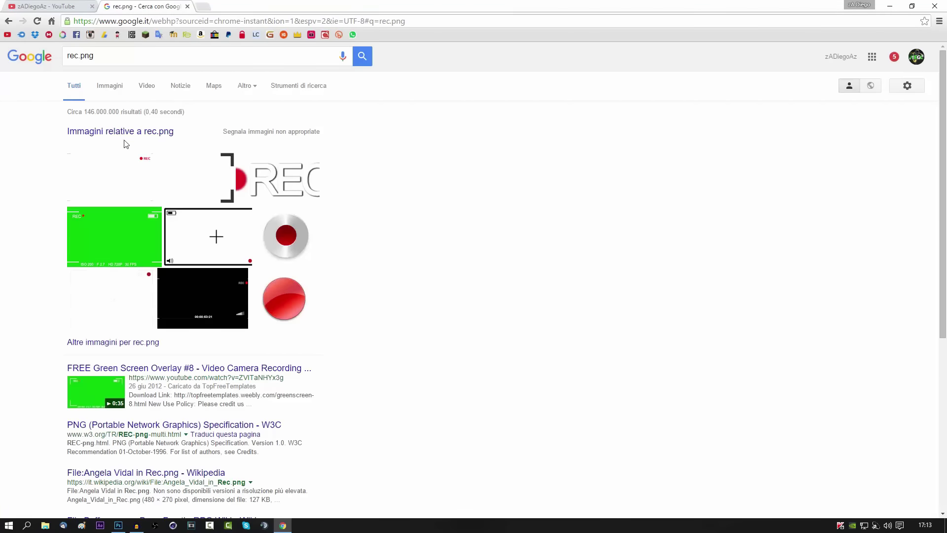
pyautogui.click(114, 87)
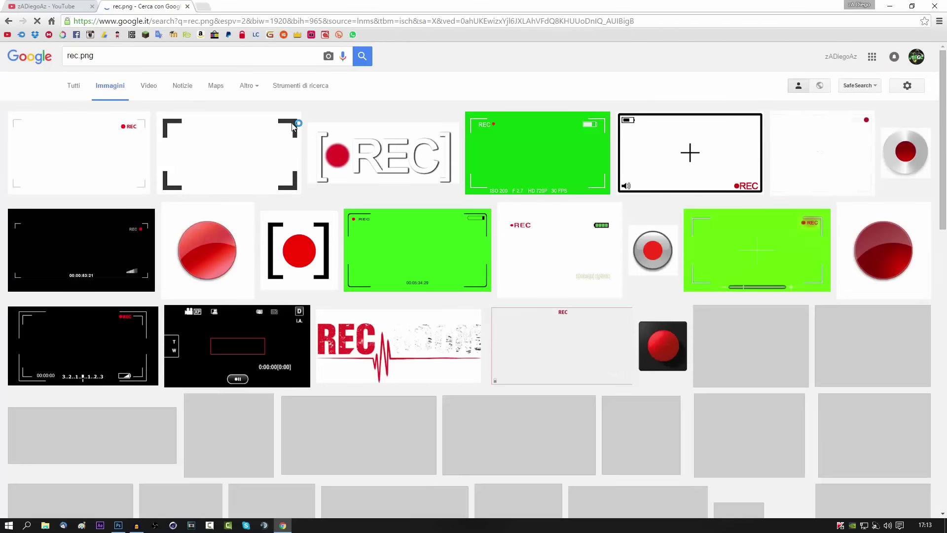
# Step: Save the camera-viewfinder image with the REC label to disk
pyautogui.click(636, 139)
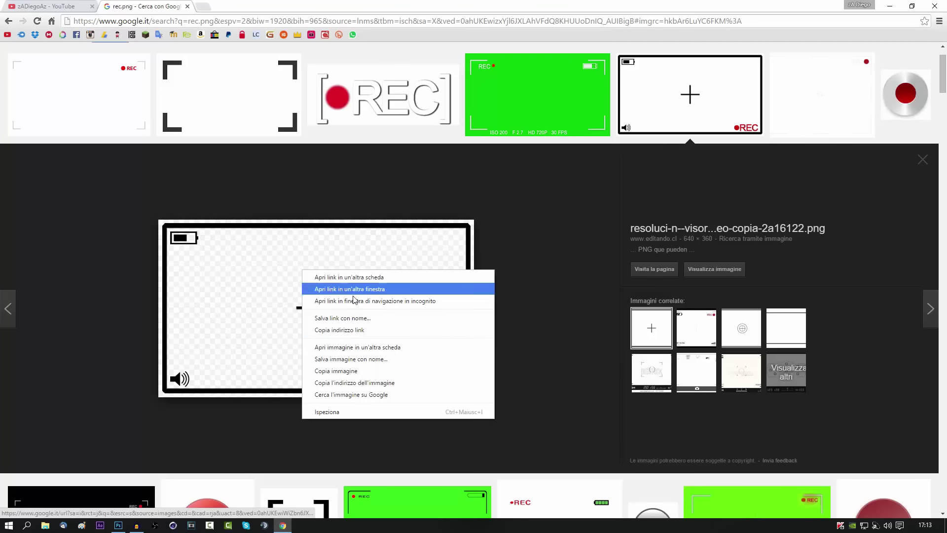
pyautogui.rightClick(302, 270)
pyautogui.click(342, 359)
pyautogui.press('Return')
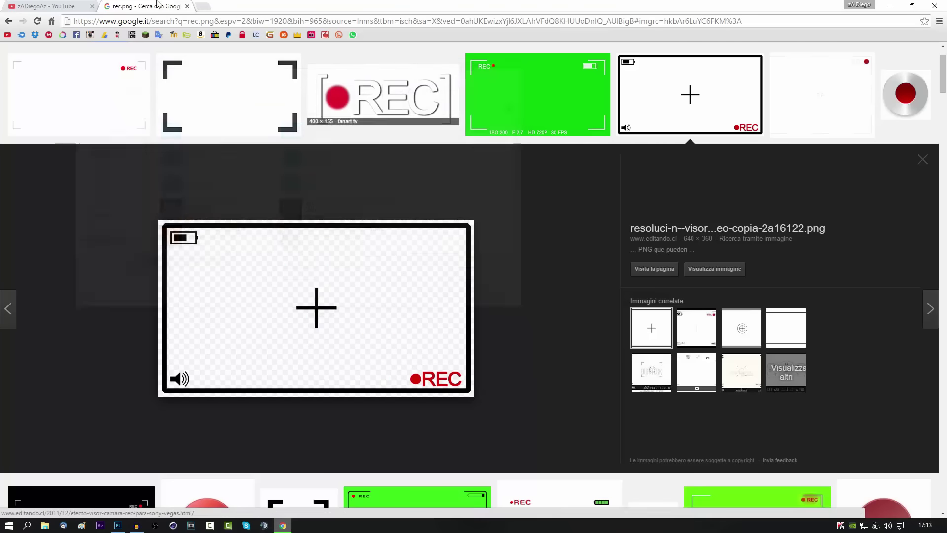
pyautogui.press('super+d')
# Step: Place the downloaded REC frame image and move its layer above IMAGEN DE PRUEBA 2
pyautogui.moveTo(104, 333); pyautogui.dragTo(197, 345)
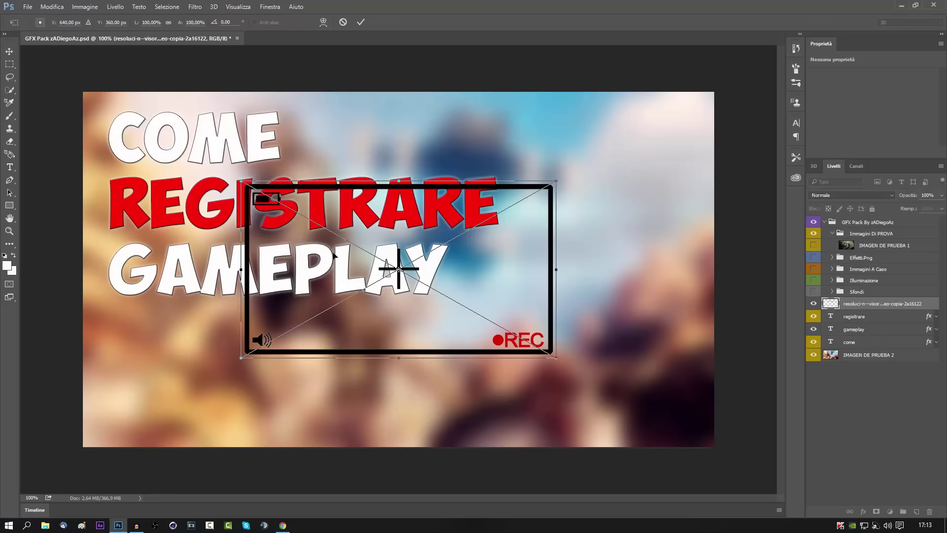
pyautogui.press('Return')
pyautogui.moveTo(883, 309); pyautogui.dragTo(868, 348)
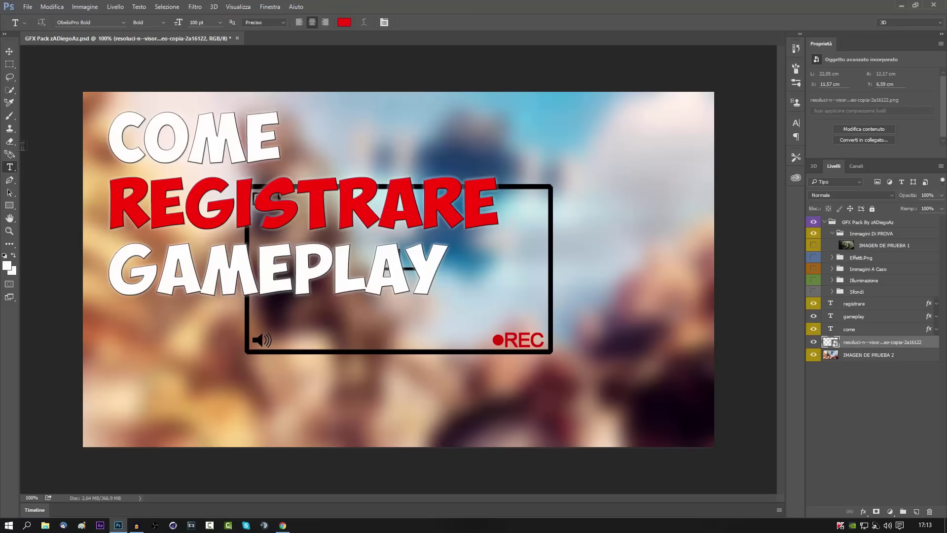
# Step: Scale the REC viewfinder frame to fill the whole canvas
pyautogui.hotkey('ctrl', 't')
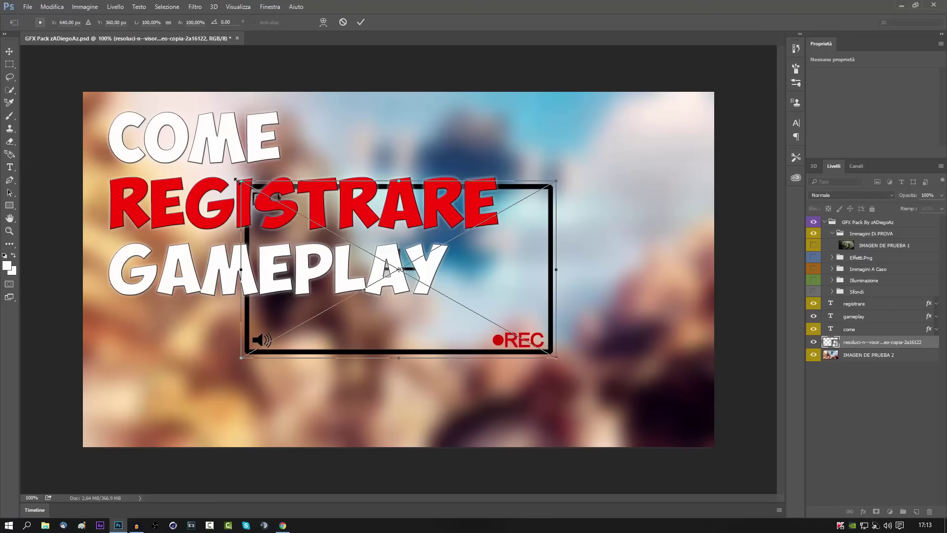
pyautogui.moveTo(235, 180); pyautogui.dragTo(92, 102)
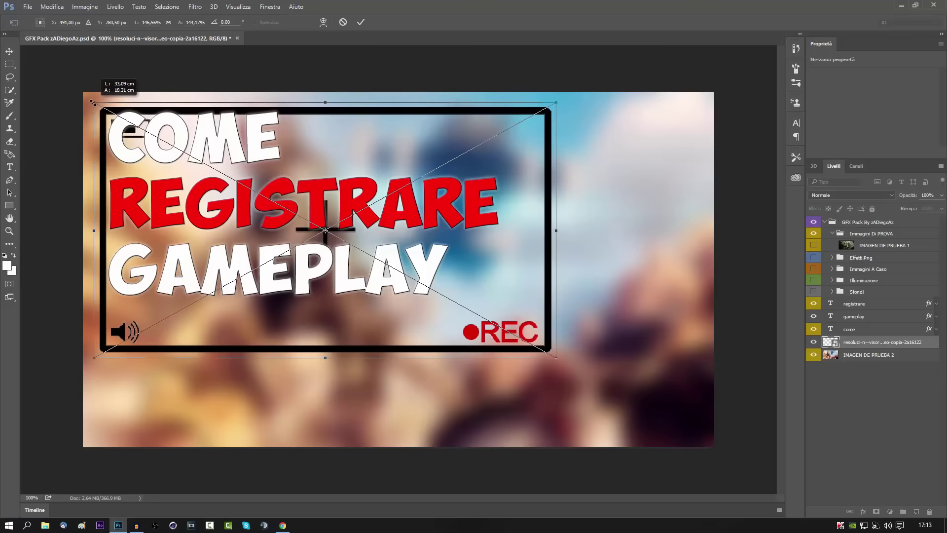
pyautogui.moveTo(93, 103); pyautogui.dragTo(83, 92)
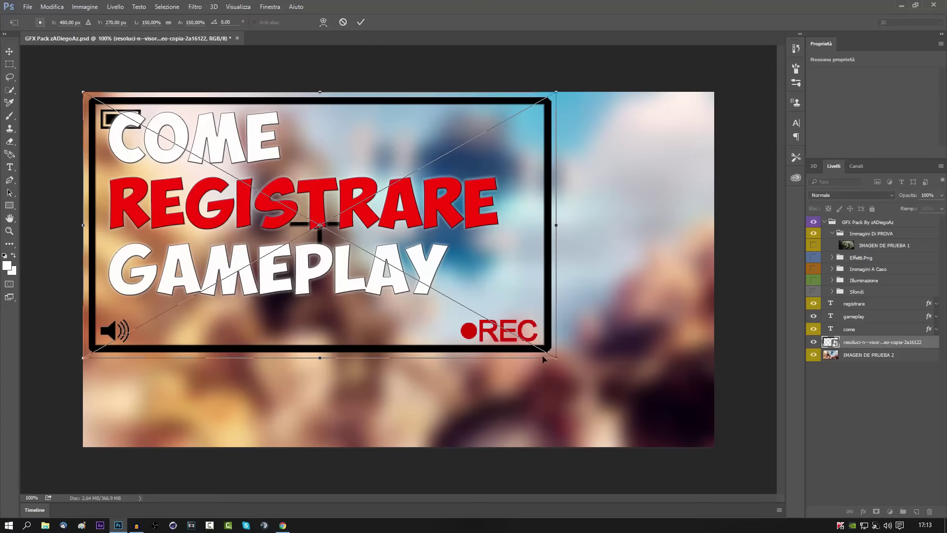
pyautogui.moveTo(556, 357); pyautogui.dragTo(710, 447)
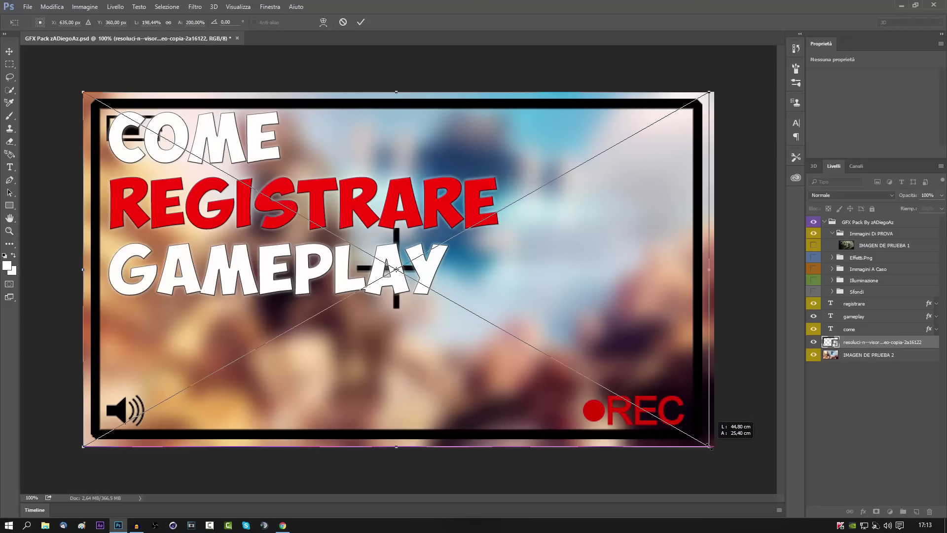
pyautogui.moveTo(710, 448); pyautogui.dragTo(713, 449)
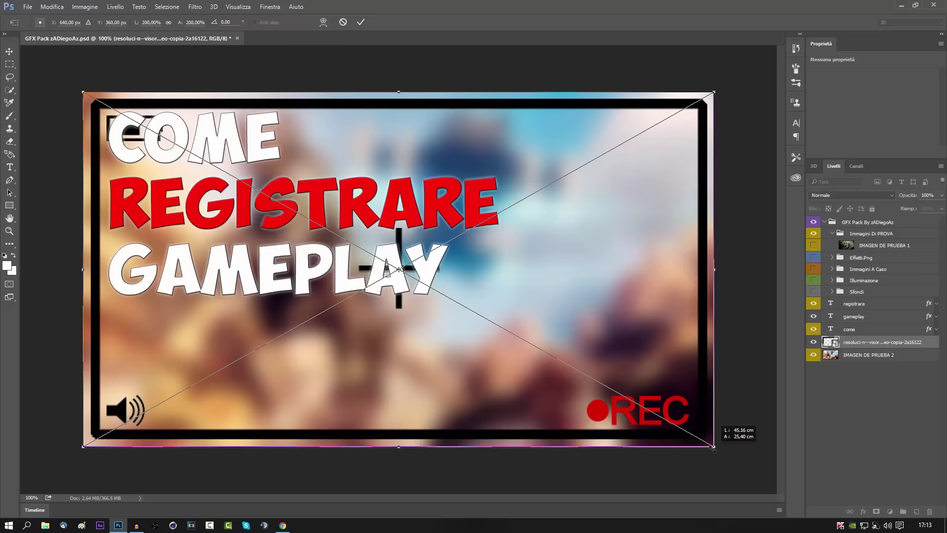
pyautogui.press('t')
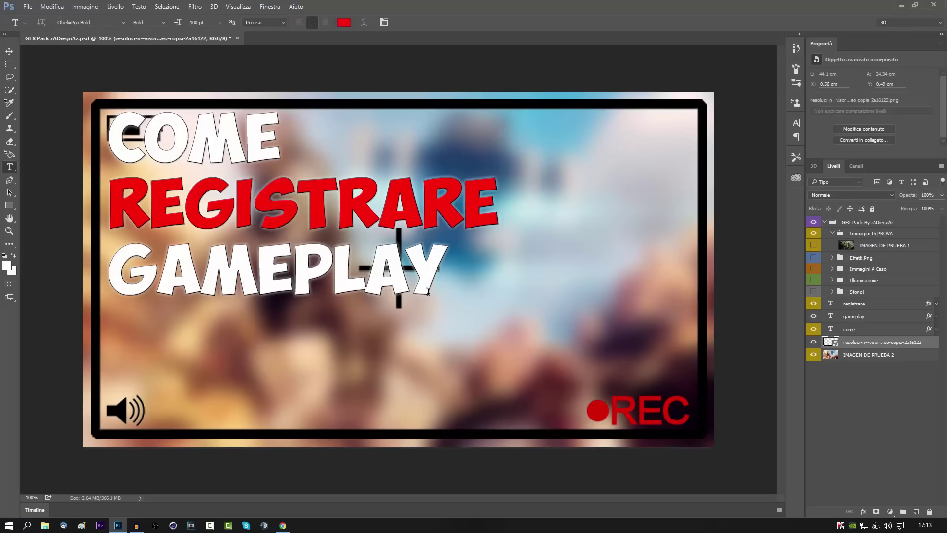
# Step: Rasterize the frame layer and erase the crosshair behind GAMEPLAY's Y
pyautogui.press('e')
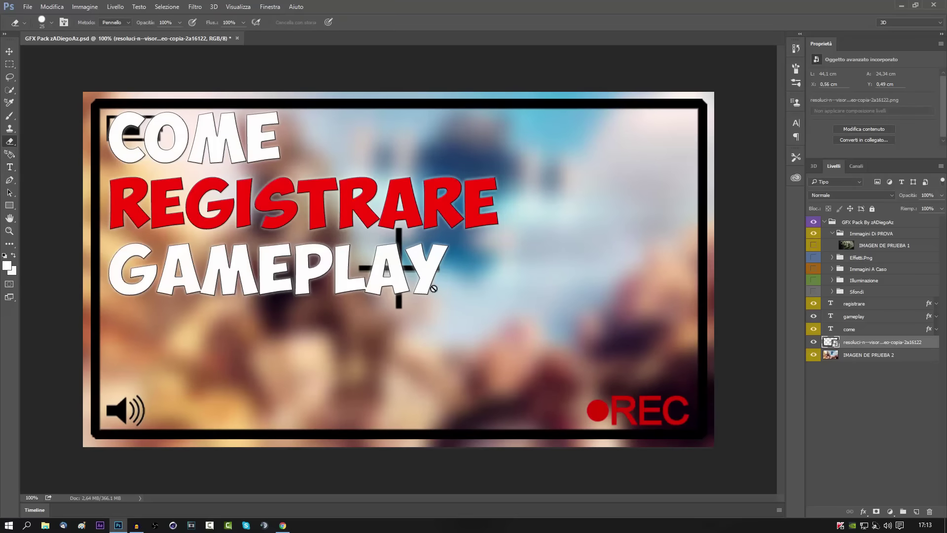
pyautogui.click(436, 270)
pyautogui.click(459, 206)
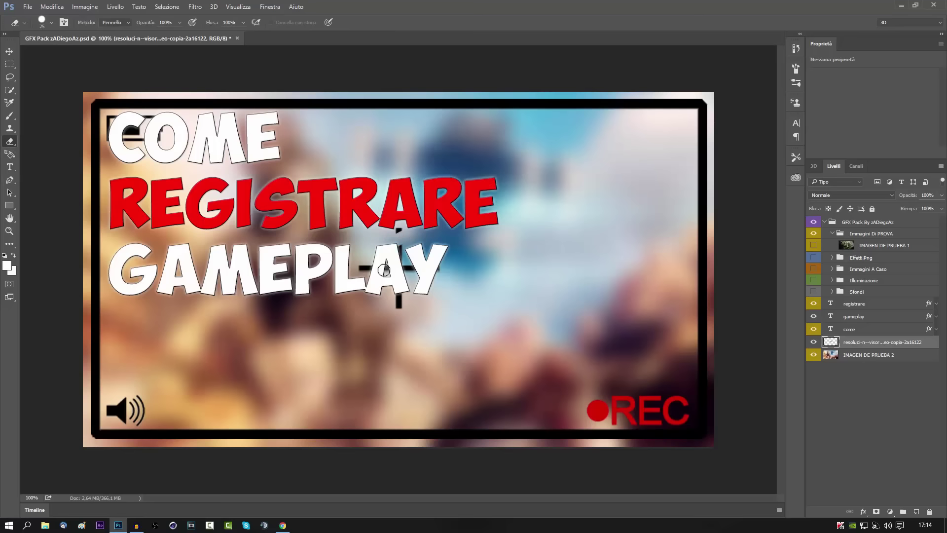
pyautogui.moveTo(383, 270)
pyautogui.mouseDown()
pyautogui.moveTo(371, 234)
pyautogui.moveTo(405, 250)
pyautogui.moveTo(422, 288)
pyautogui.moveTo(437, 267)
pyautogui.mouseUp()
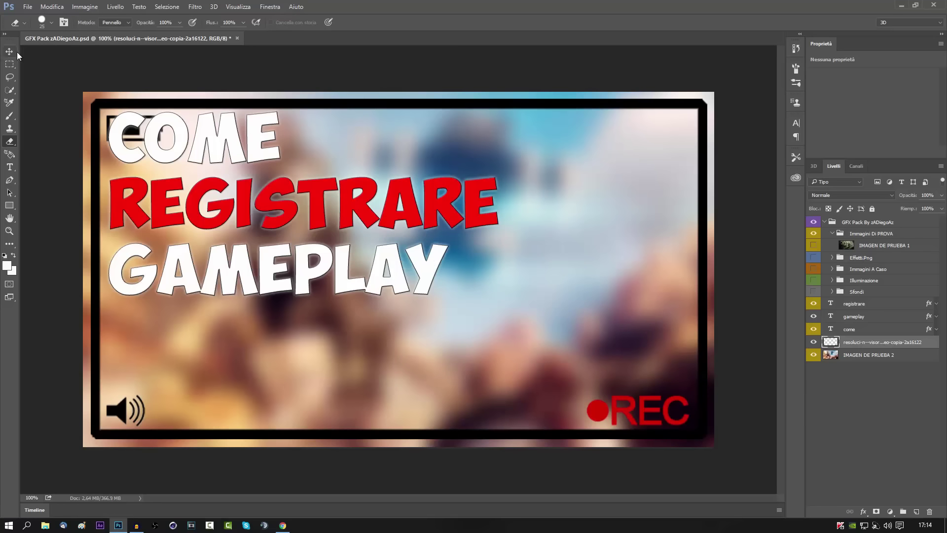
# Step: Move COME, REGISTRARE and GAMEPLAY rightward so COME clears the battery icon
pyautogui.click(9, 51)
pyautogui.click(849, 329)
pyautogui.moveTo(509, 232); pyautogui.dragTo(573, 236)
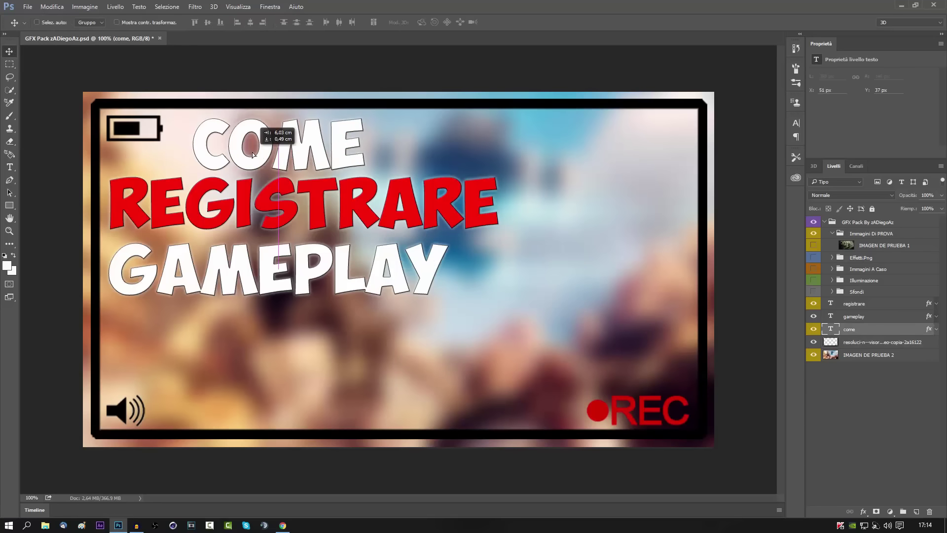
pyautogui.click(857, 306)
pyautogui.moveTo(230, 205); pyautogui.dragTo(248, 207)
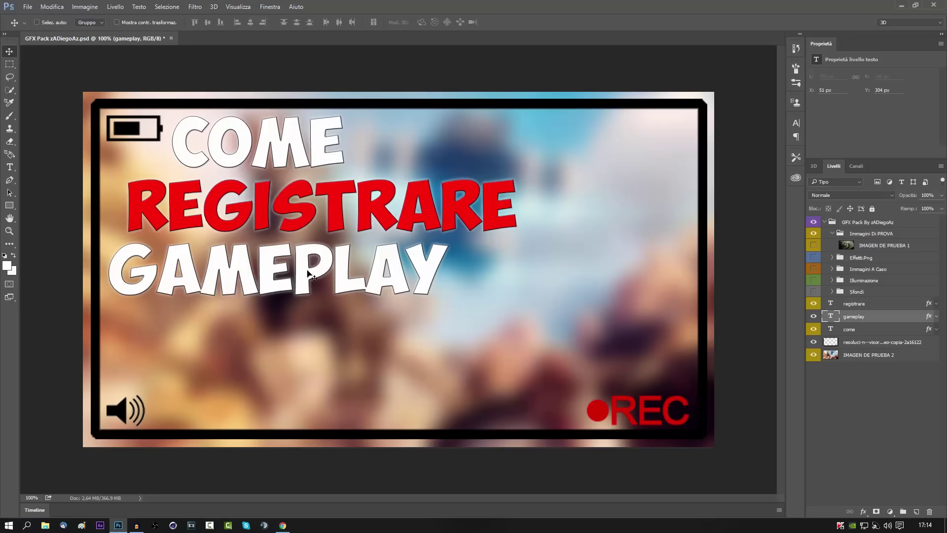
pyautogui.moveTo(308, 275); pyautogui.dragTo(321, 276)
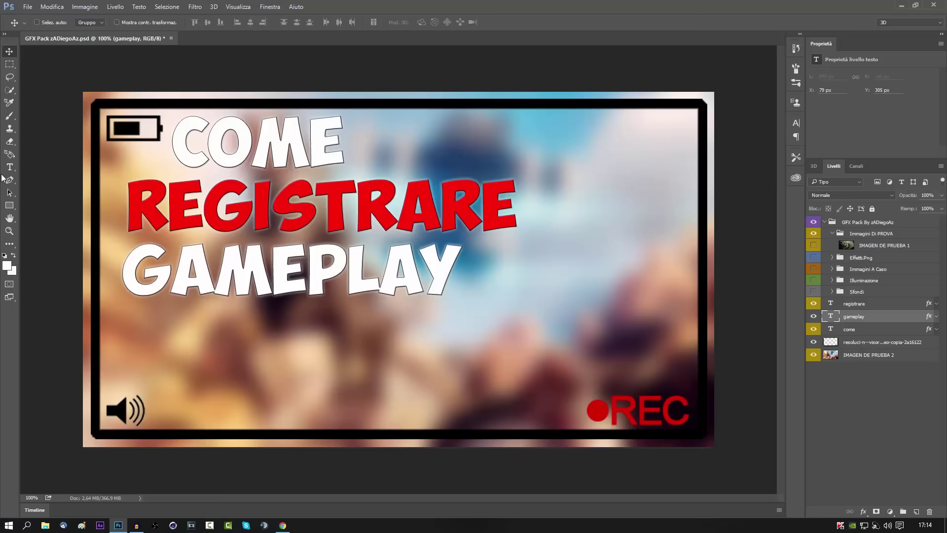
pyautogui.click(10, 167)
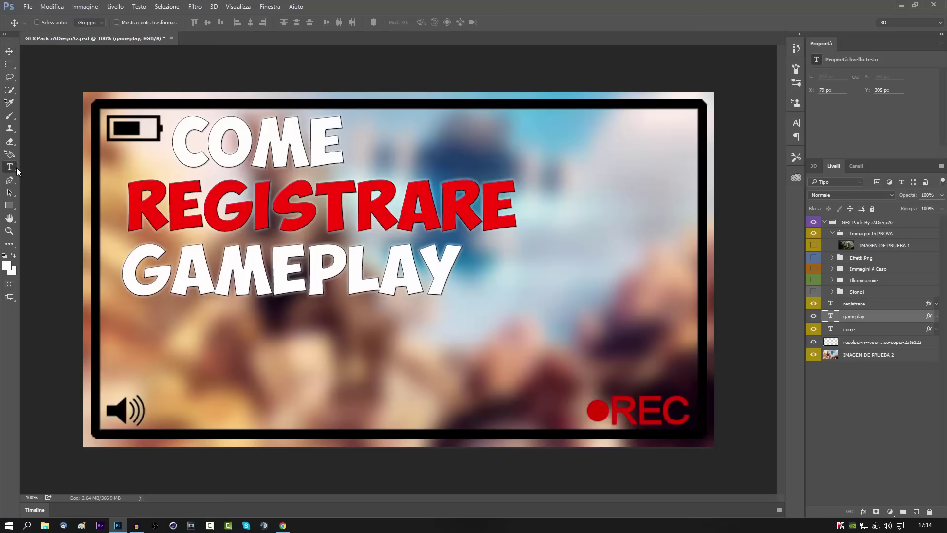
# Step: Type '60 FPS' near the canvas bottom with text colour #00ff18
pyautogui.click(267, 400)
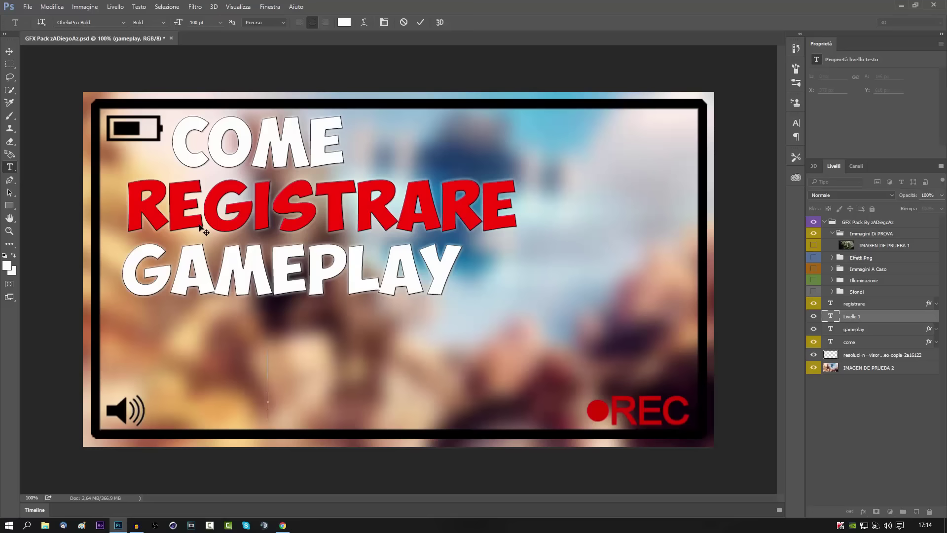
pyautogui.write('60 FPS')
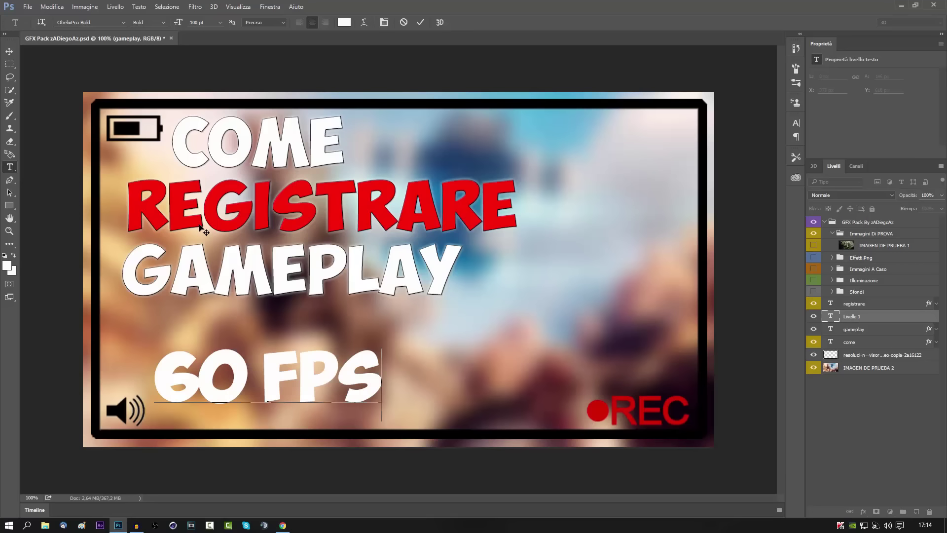
pyautogui.click(344, 23)
pyautogui.write('00ff18')
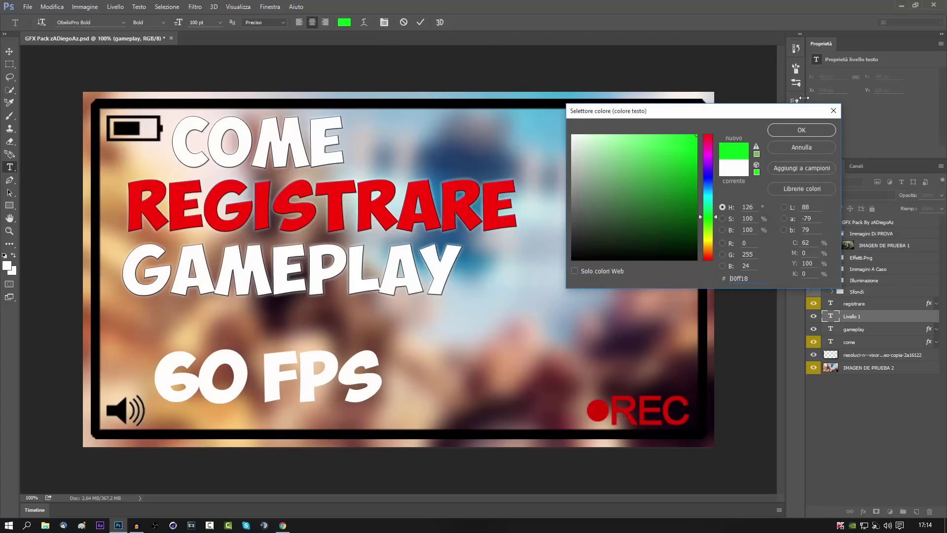
pyautogui.click(800, 129)
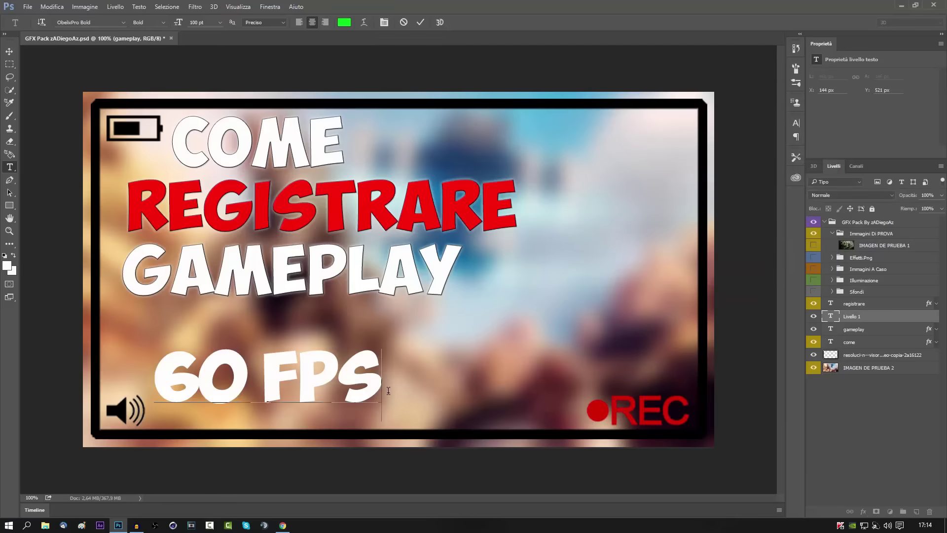
# Step: Recolour the selected 60 FPS text #00ff18 and move it toward the bottom centre
pyautogui.moveTo(381, 384); pyautogui.dragTo(155, 385)
pyautogui.click(345, 23)
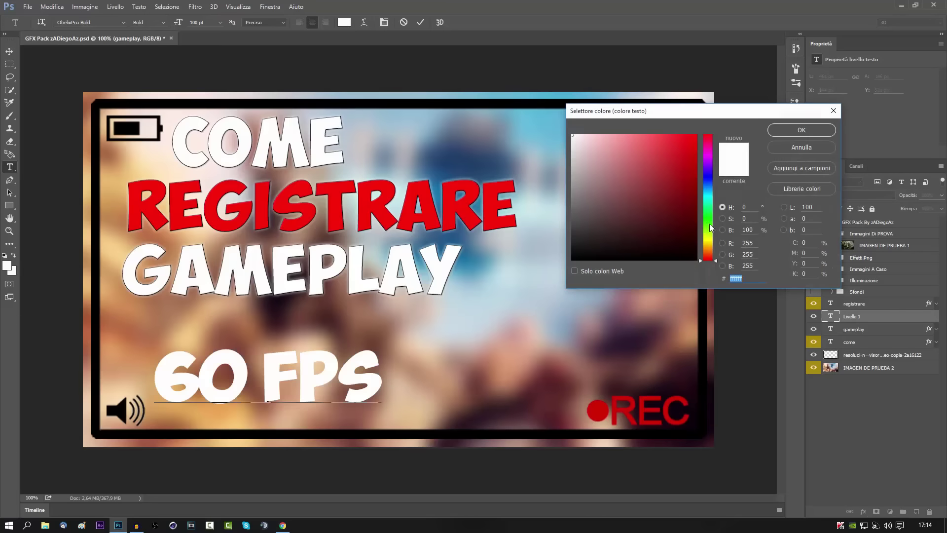
pyautogui.write('00ff18')
pyautogui.click(801, 130)
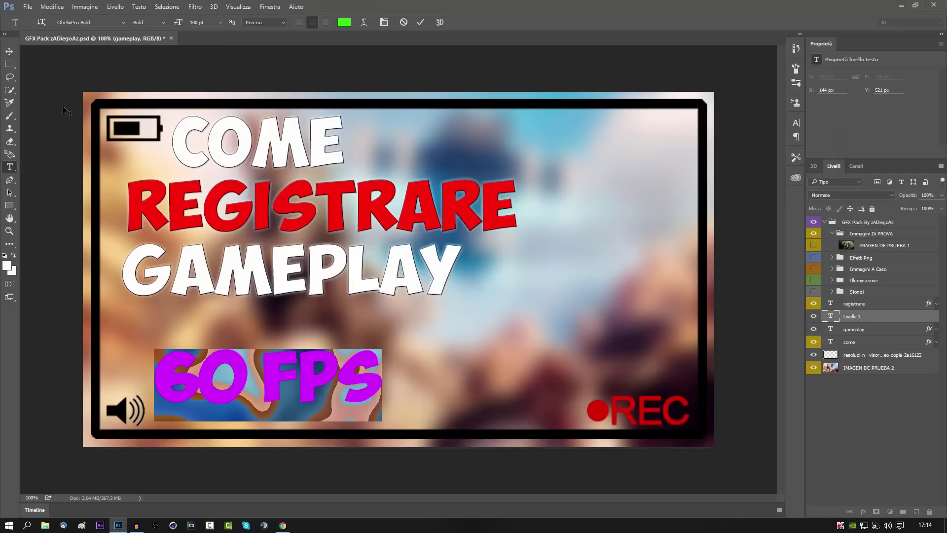
pyautogui.click(9, 50)
pyautogui.moveTo(266, 384); pyautogui.dragTo(348, 385)
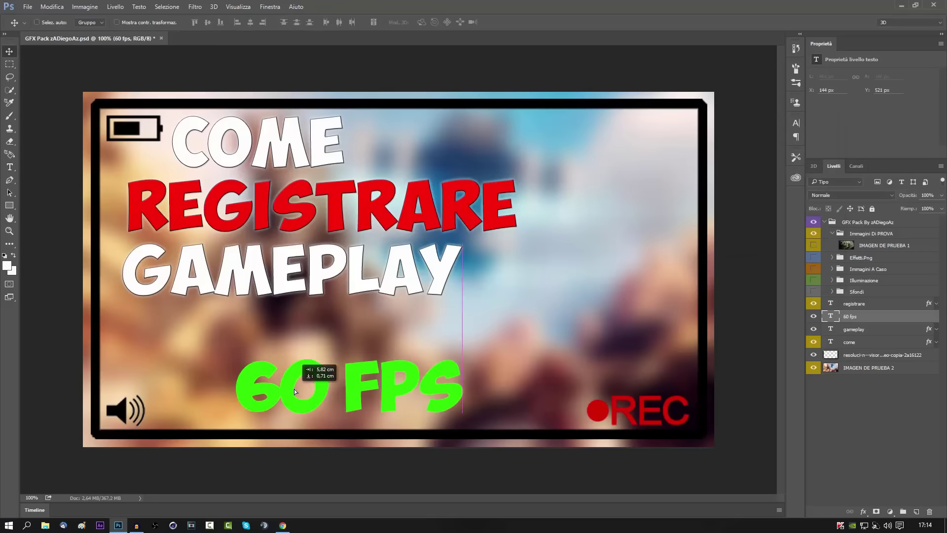
# Step: Apply Bevel & Emboss with Contour, Stroke, Outer Glow and Drop Shadow to the 60 fps layer
pyautogui.rightClick(863, 318)
pyautogui.click(632, 94)
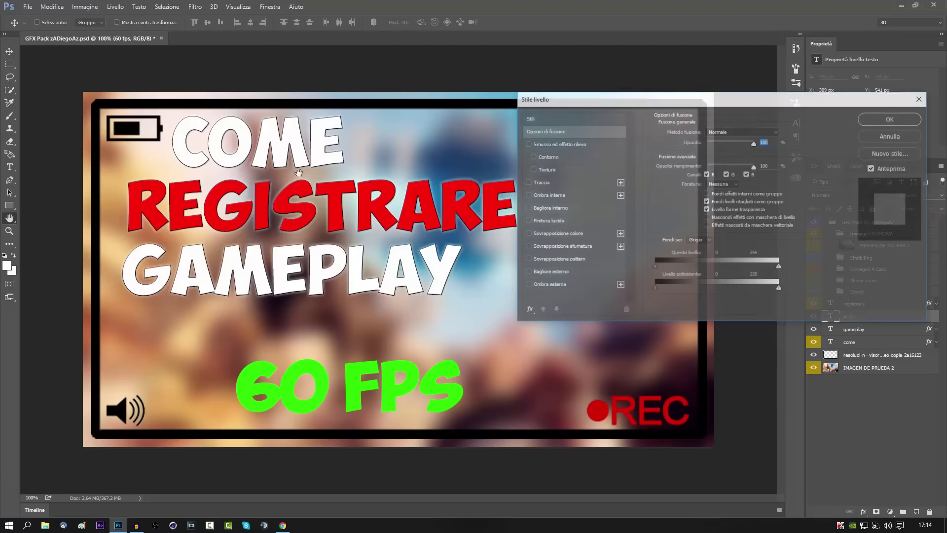
pyautogui.click(533, 156)
pyautogui.click(538, 182)
pyautogui.click(526, 272)
pyautogui.click(547, 285)
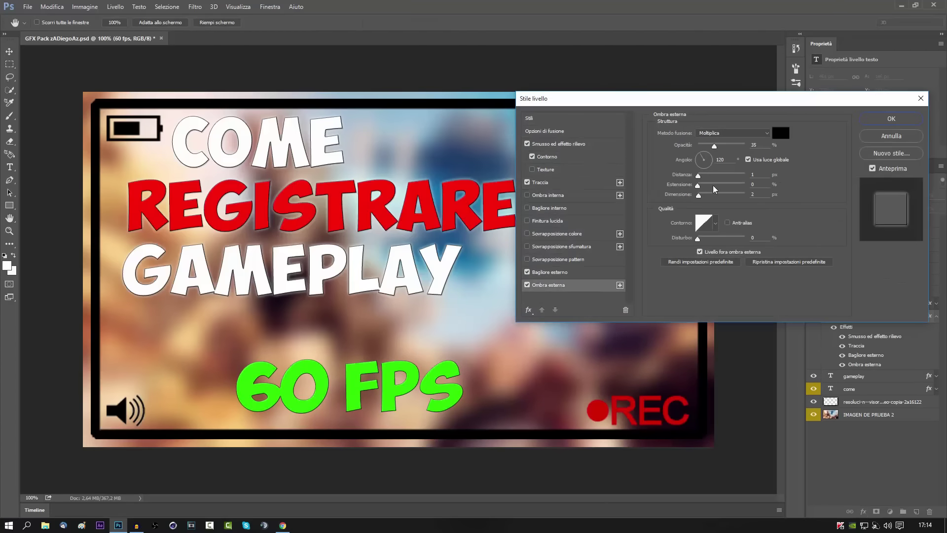
pyautogui.click(888, 119)
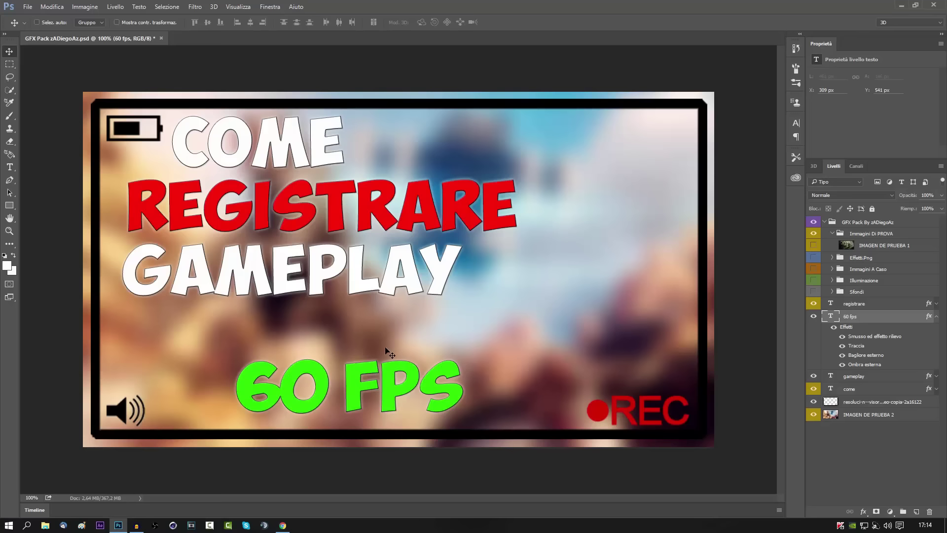
pyautogui.click(936, 316)
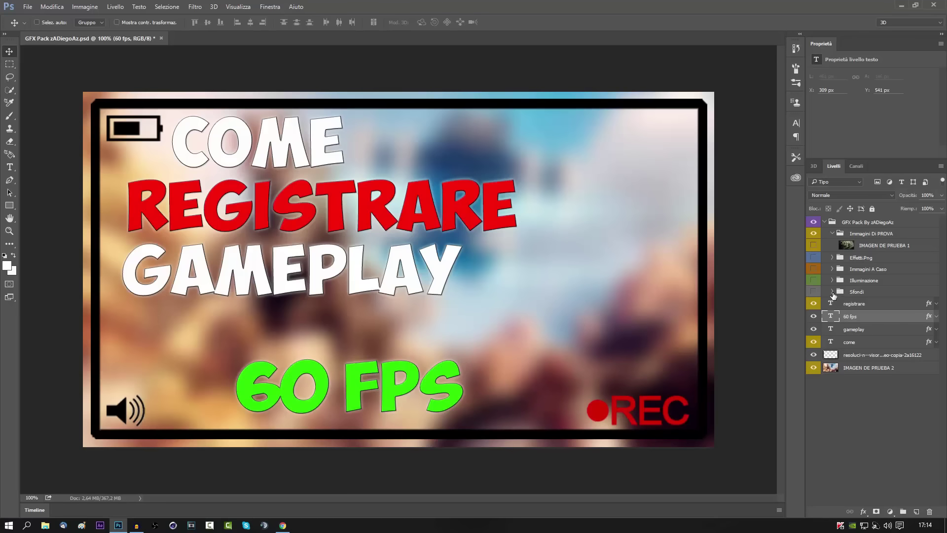
pyautogui.click(832, 292)
pyautogui.click(833, 292)
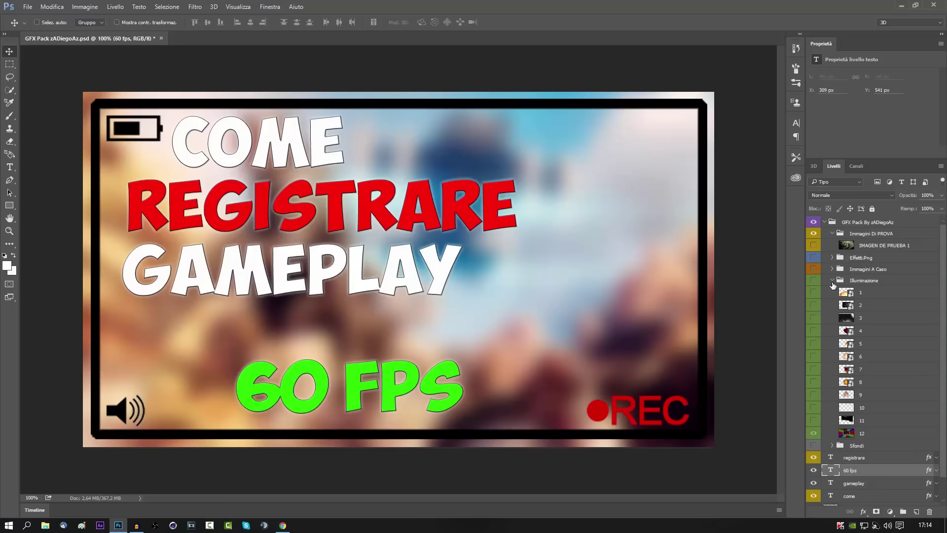
pyautogui.click(832, 292)
pyautogui.click(831, 280)
pyautogui.click(832, 258)
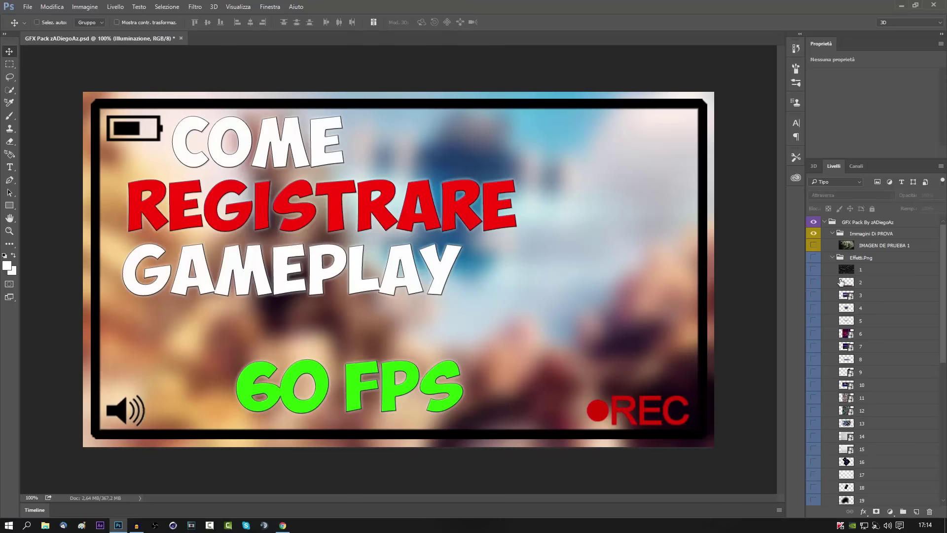
pyautogui.scroll(-2, 841, 291)
pyautogui.scroll(-2, 836, 365)
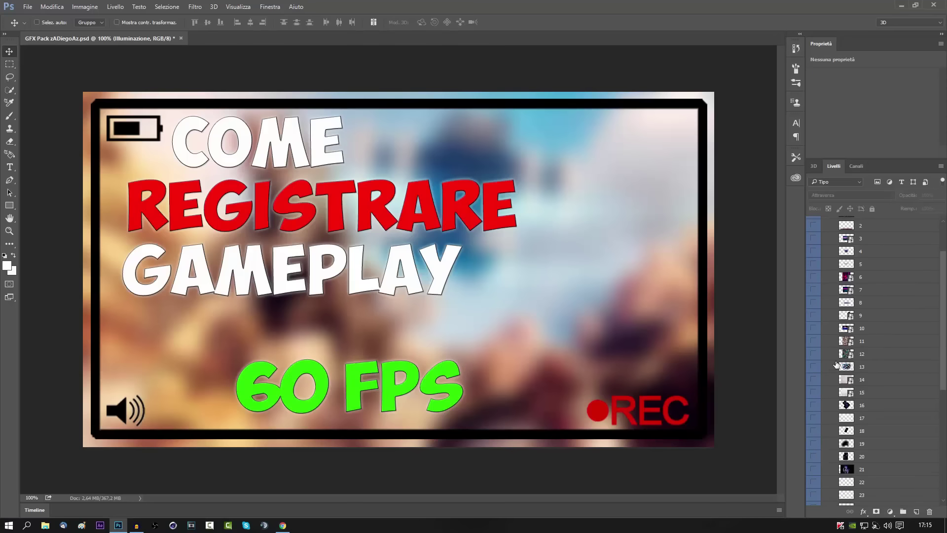
pyautogui.click(814, 303)
pyautogui.scroll(-2, 814, 308)
pyautogui.scroll(-2, 821, 326)
pyautogui.scroll(-2, 821, 360)
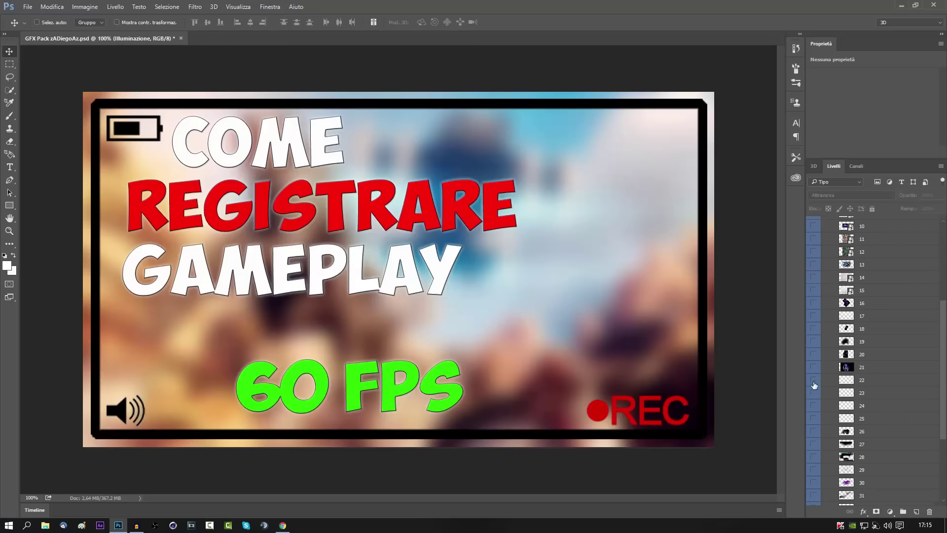
pyautogui.click(814, 381)
pyautogui.click(814, 394)
pyautogui.scroll(-3, 814, 397)
pyautogui.click(813, 401)
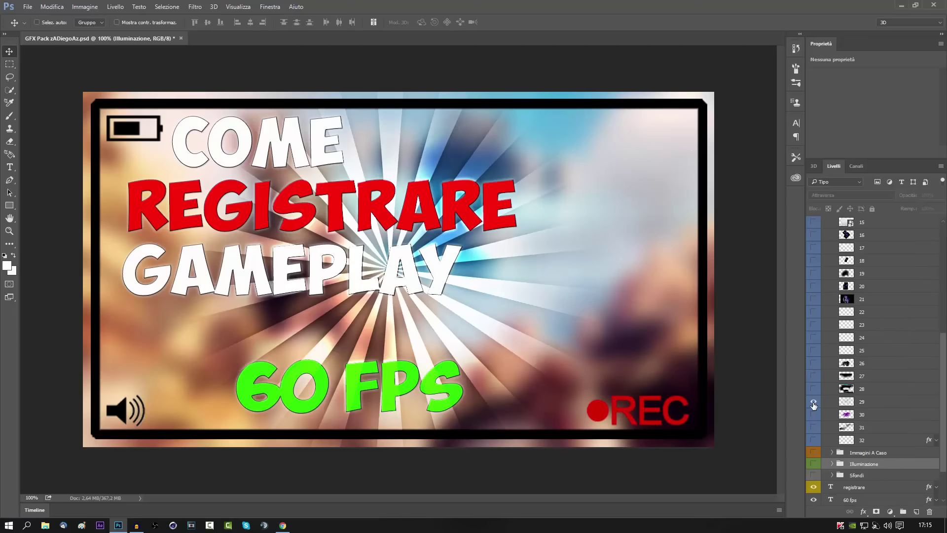
pyautogui.click(813, 350)
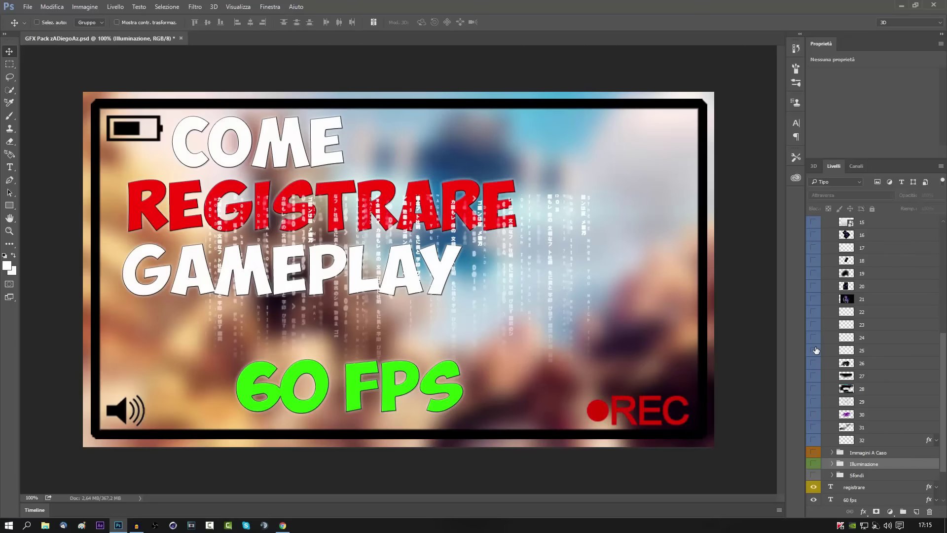
pyautogui.click(813, 350)
pyautogui.click(814, 326)
pyautogui.scroll(2, 813, 331)
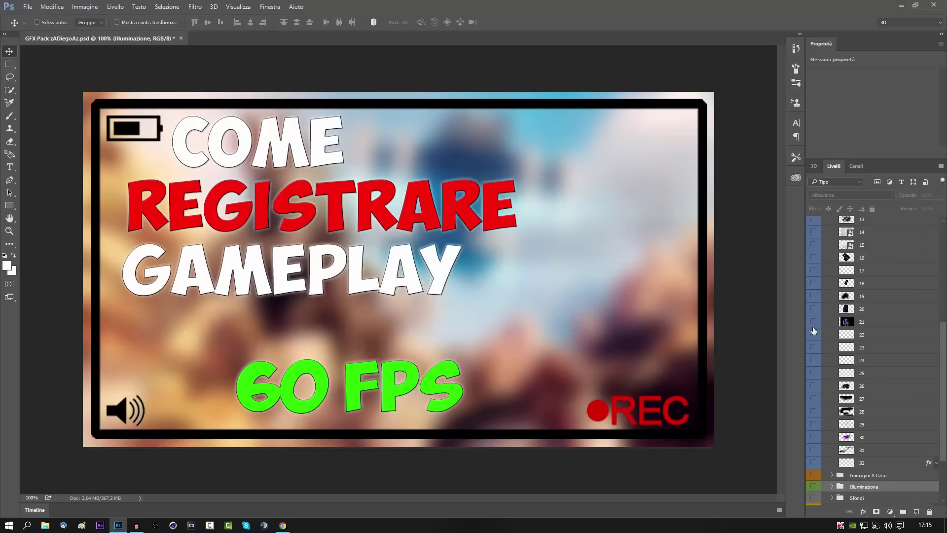
# Step: Show the white and purple lightning layers and move the purple bolt to the upper right
pyautogui.click(813, 271)
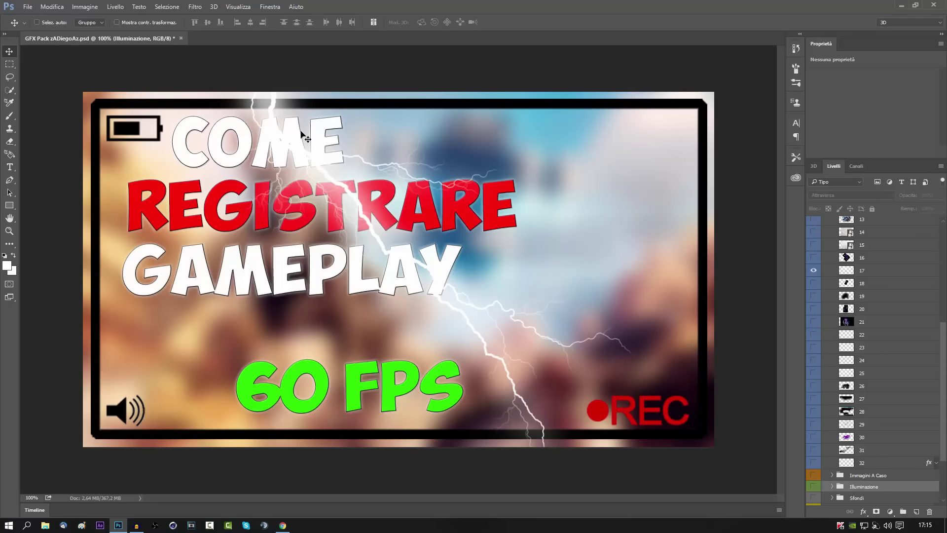
pyautogui.click(813, 261)
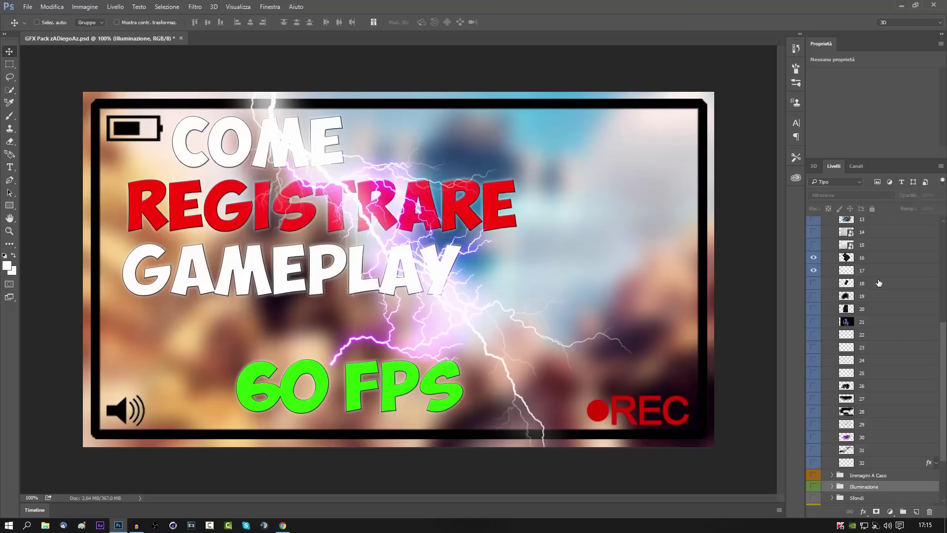
pyautogui.click(871, 259)
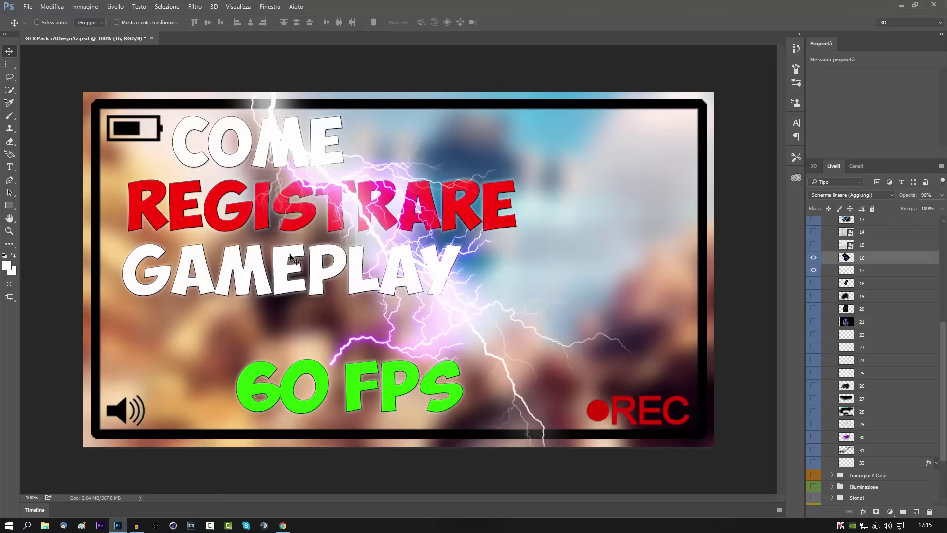
pyautogui.moveTo(377, 268)
pyautogui.mouseDown()
pyautogui.moveTo(597, 234)
pyautogui.moveTo(587, 184)
pyautogui.mouseUp()
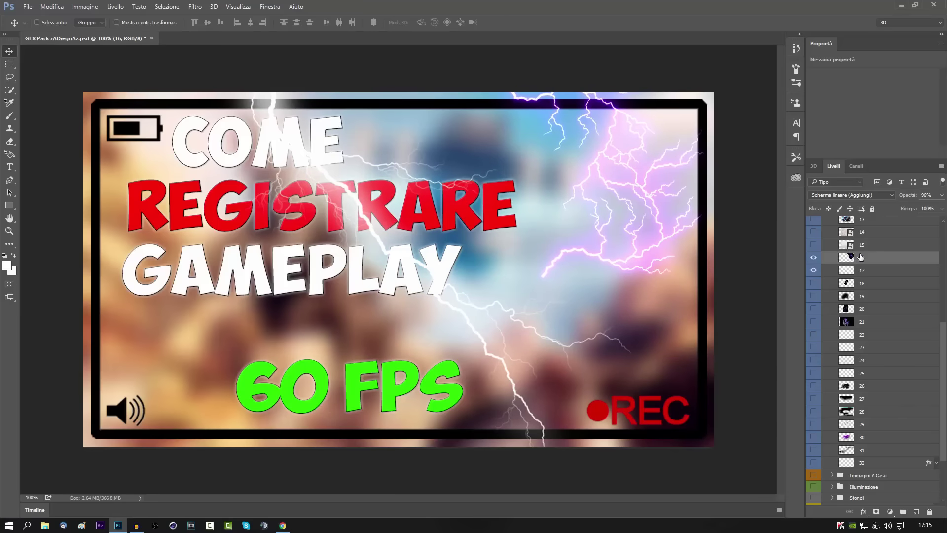
# Step: Preview and hide the crumpled-paper and code-text overlays
pyautogui.click(814, 245)
pyautogui.click(813, 244)
pyautogui.scroll(2, 813, 244)
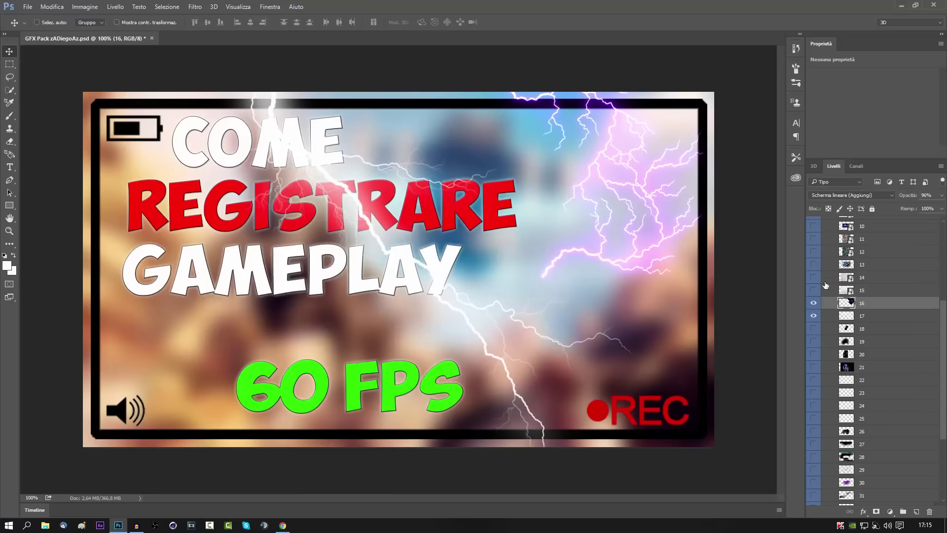
pyautogui.click(811, 287)
pyautogui.click(812, 277)
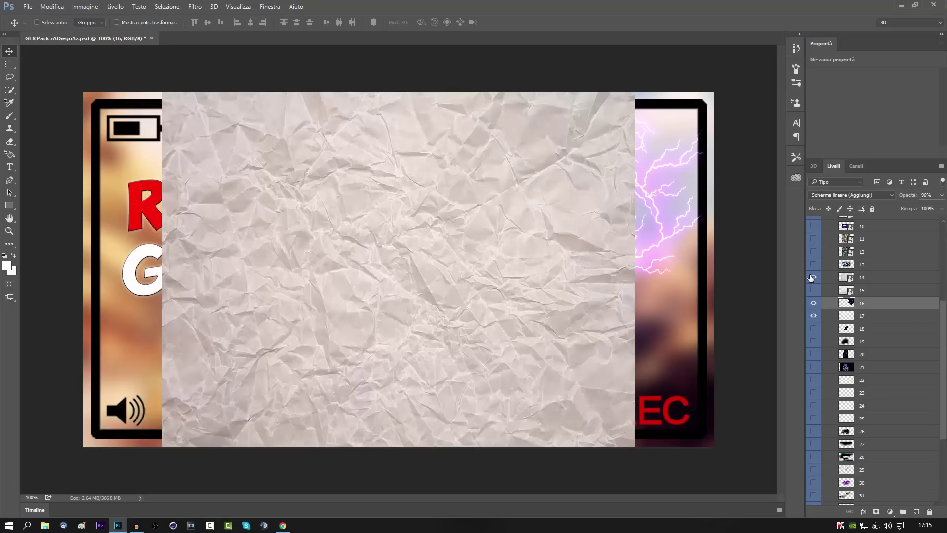
pyautogui.click(814, 266)
pyautogui.click(813, 266)
# Step: Try the swirl and retro grid overlays, hide them, and collapse the Effetti.Png group
pyautogui.scroll(2, 816, 269)
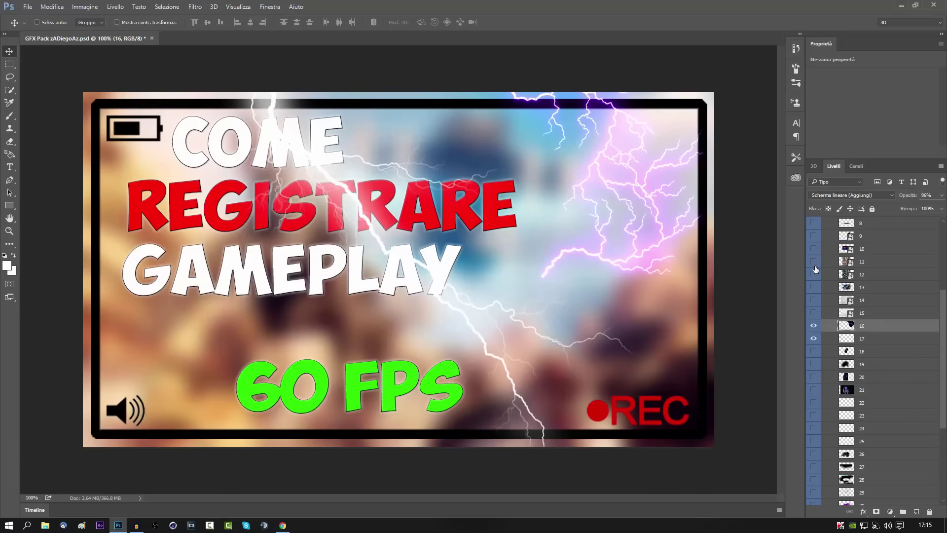
pyautogui.click(814, 262)
pyautogui.scroll(4, 814, 262)
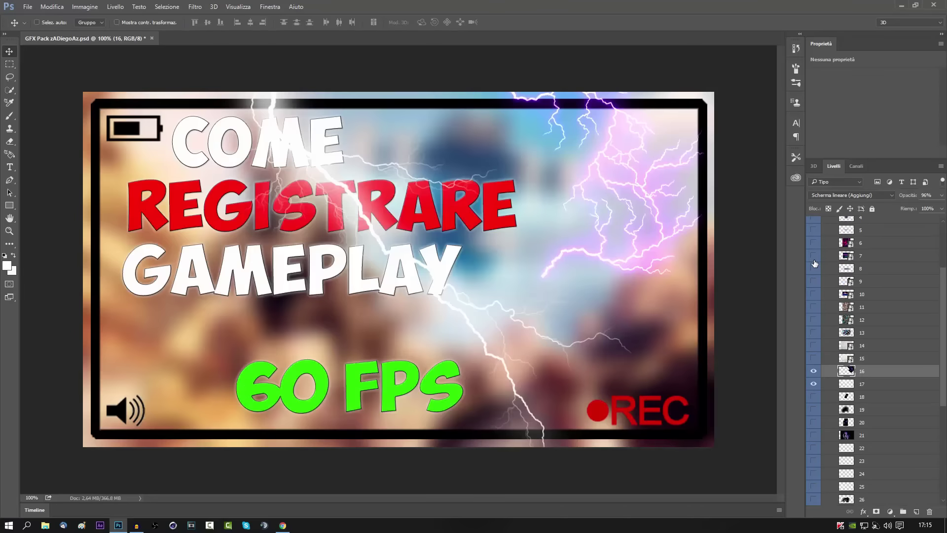
pyautogui.click(814, 256)
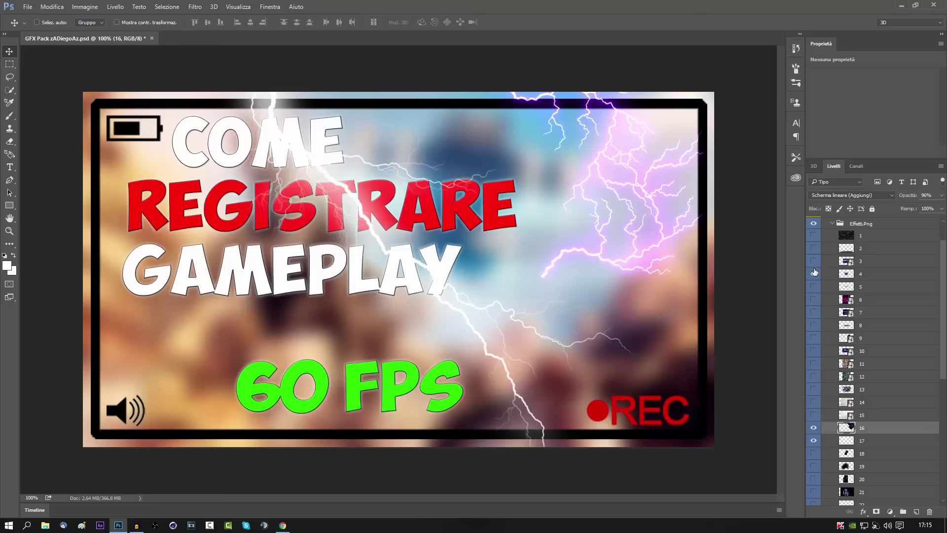
pyautogui.click(814, 274)
pyautogui.scroll(2, 906, 365)
pyautogui.click(832, 257)
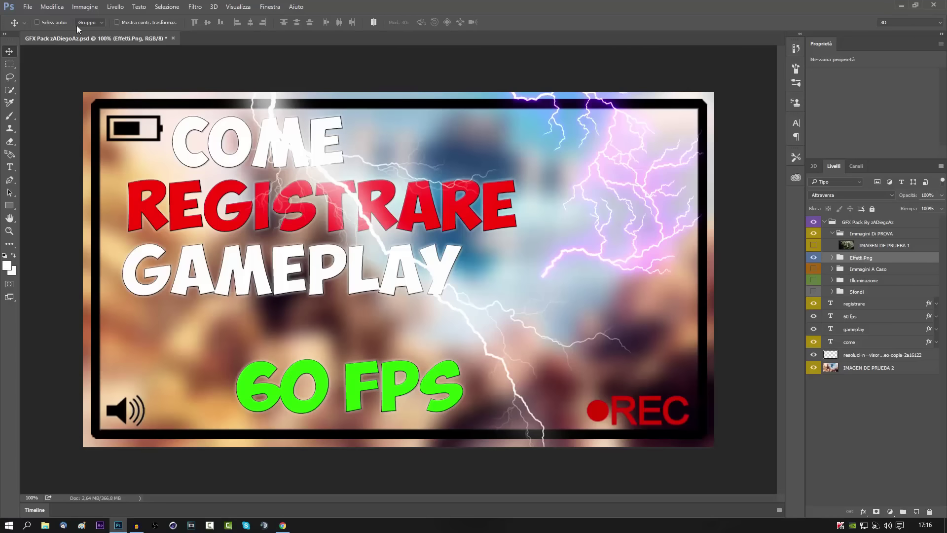
# Step: Bring up the Render Video dialog from Photoshop's File menu
pyautogui.click(27, 7)
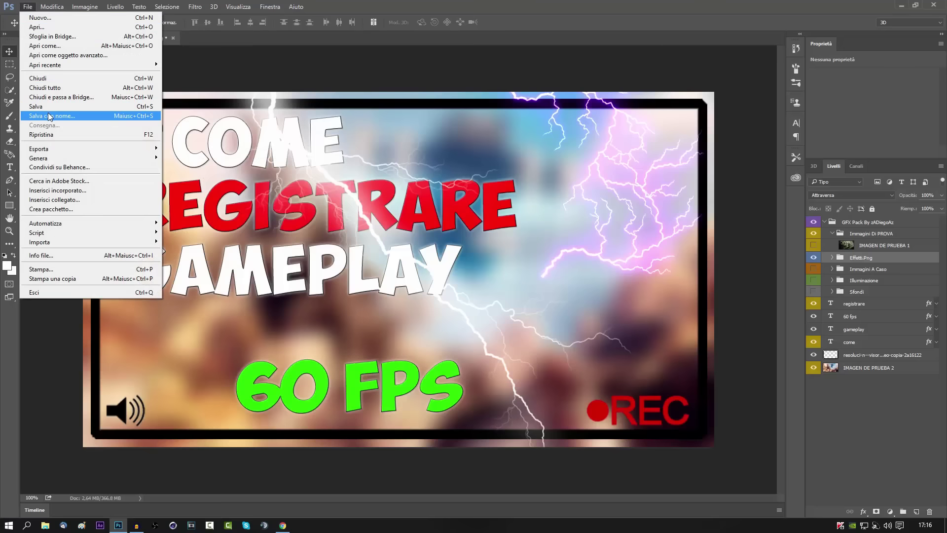
pyautogui.click(25, 332)
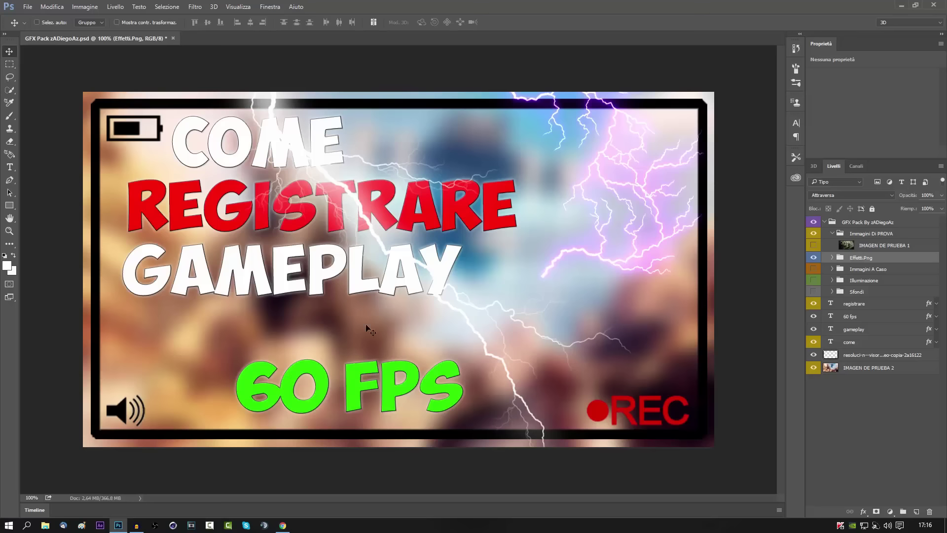
pyautogui.click(28, 6)
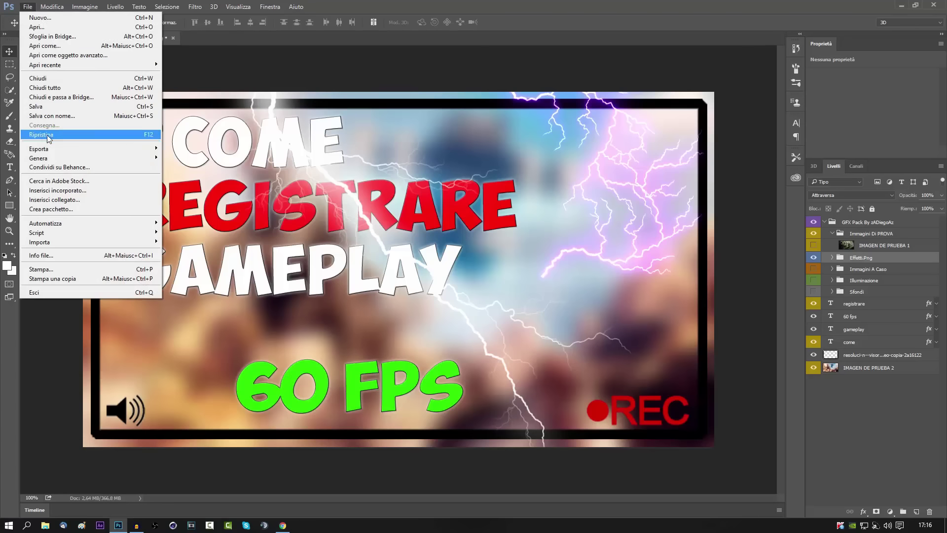
pyautogui.moveTo(38, 149)
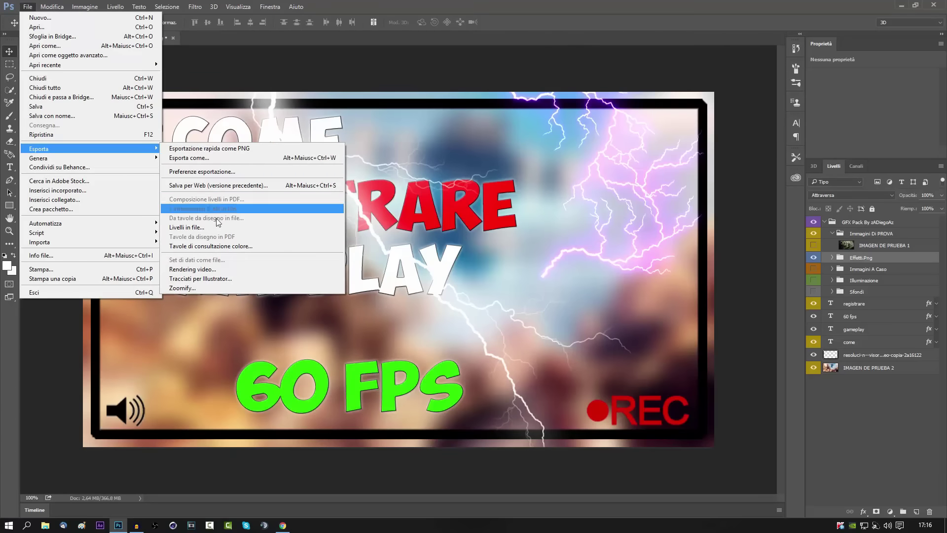
pyautogui.press('Escape')
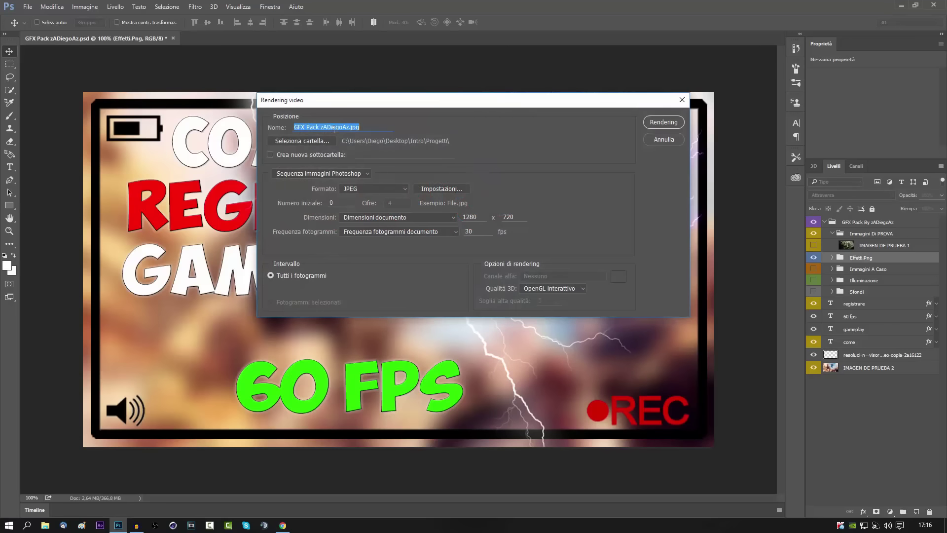
# Step: Set the render output folder to the Desktop
pyautogui.click(361, 127)
pyautogui.click(324, 140)
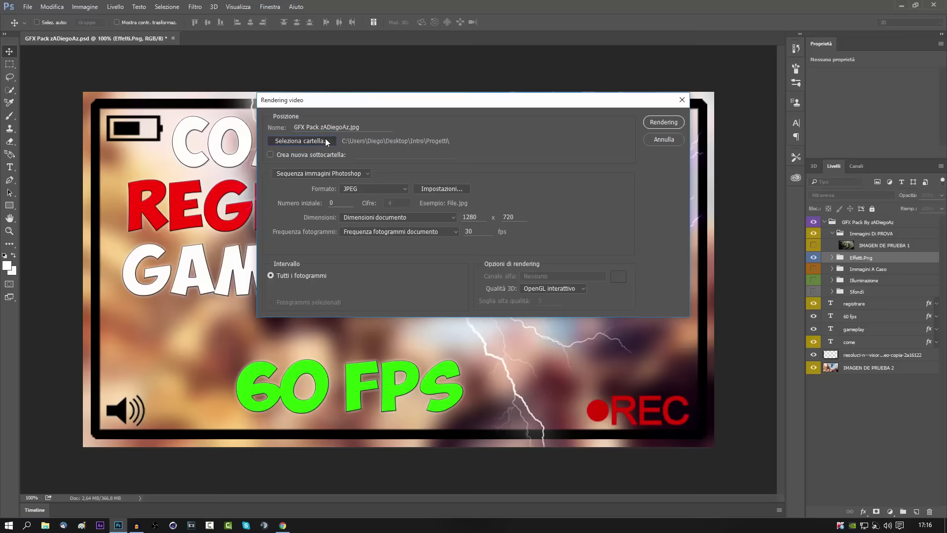
pyautogui.click(424, 227)
pyautogui.click(559, 420)
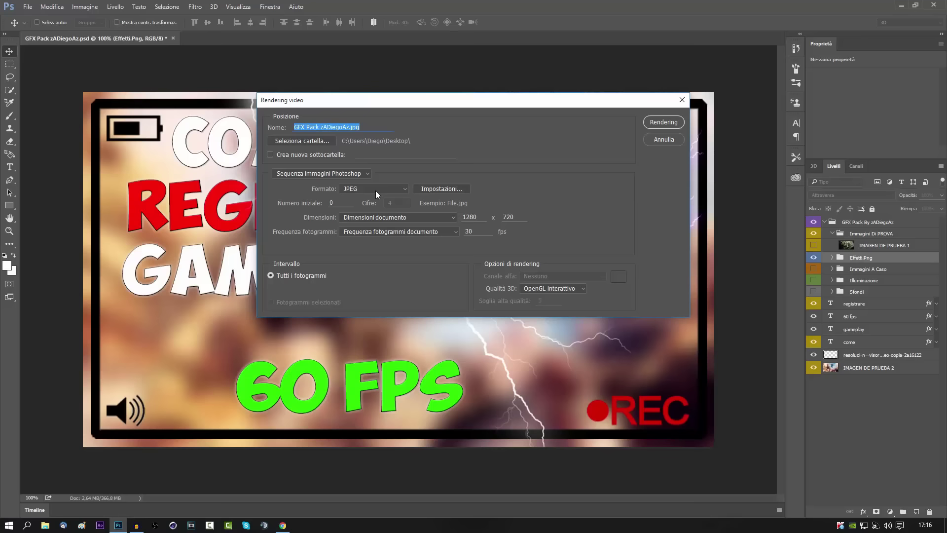
# Step: Confirm JPEG quality 12 (Massima) and render the thumbnail
pyautogui.click(453, 189)
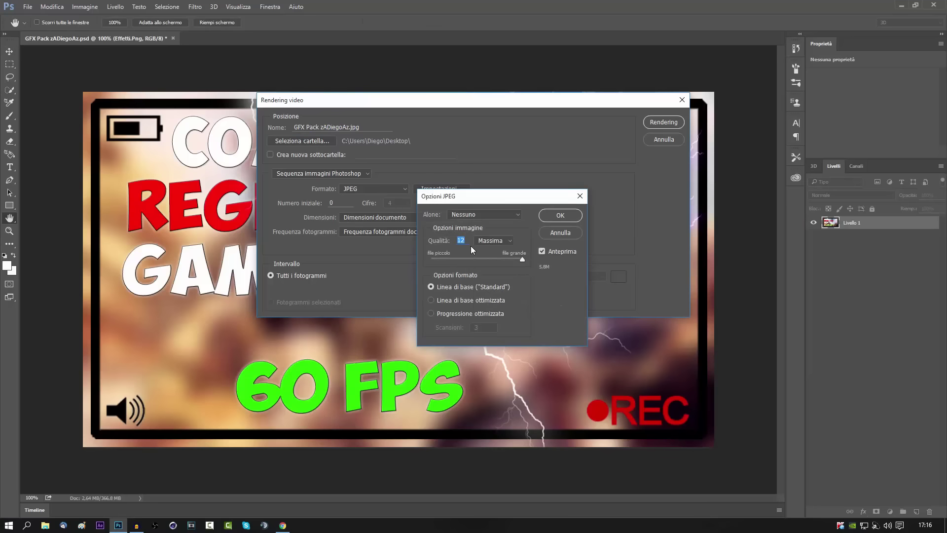
pyautogui.click(483, 240)
pyautogui.click(560, 217)
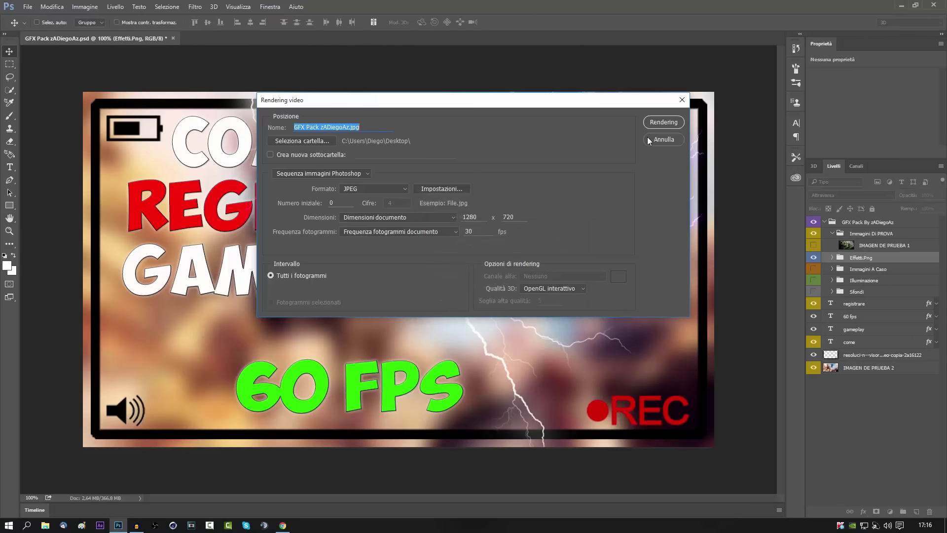
pyautogui.click(656, 123)
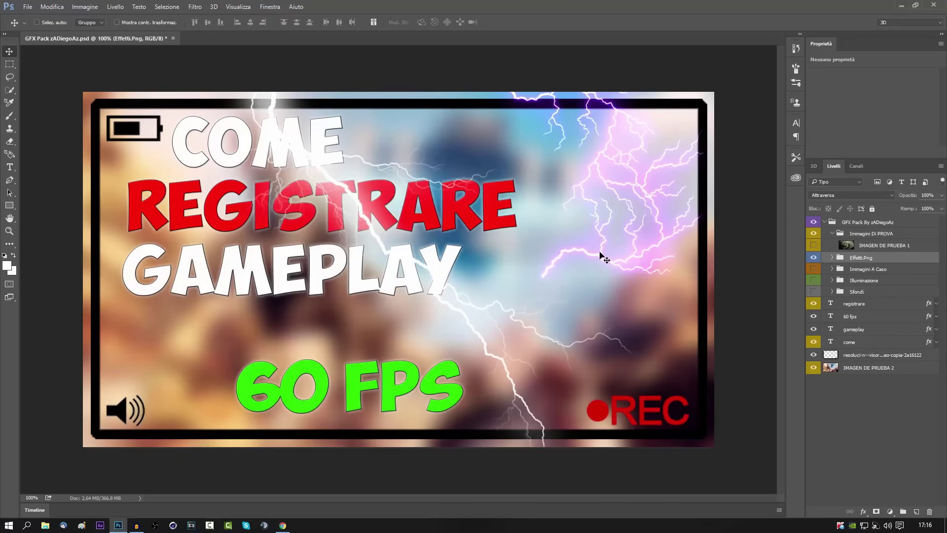
# Step: Check the exported JPEG's file properties on the desktop, then close its Photos preview
pyautogui.click(118, 524)
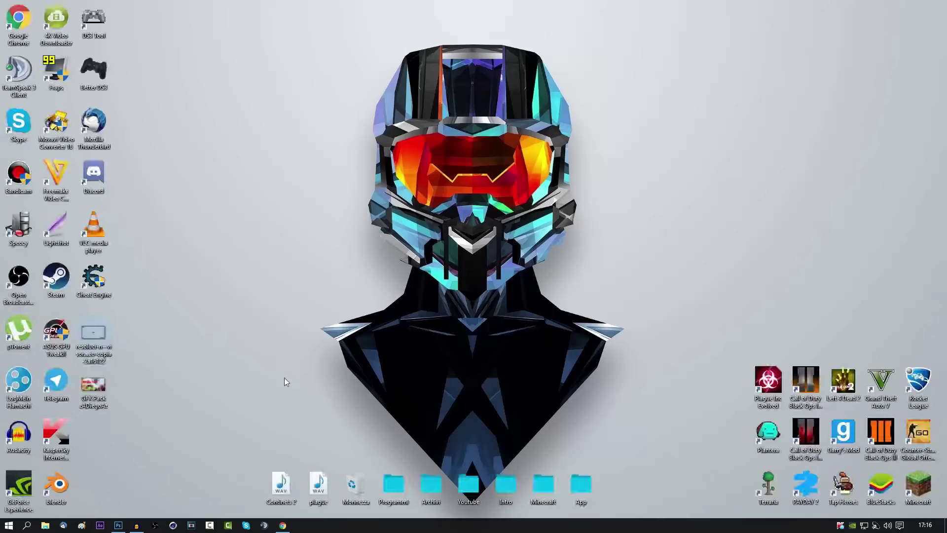
pyautogui.rightClick(105, 404)
pyautogui.click(153, 404)
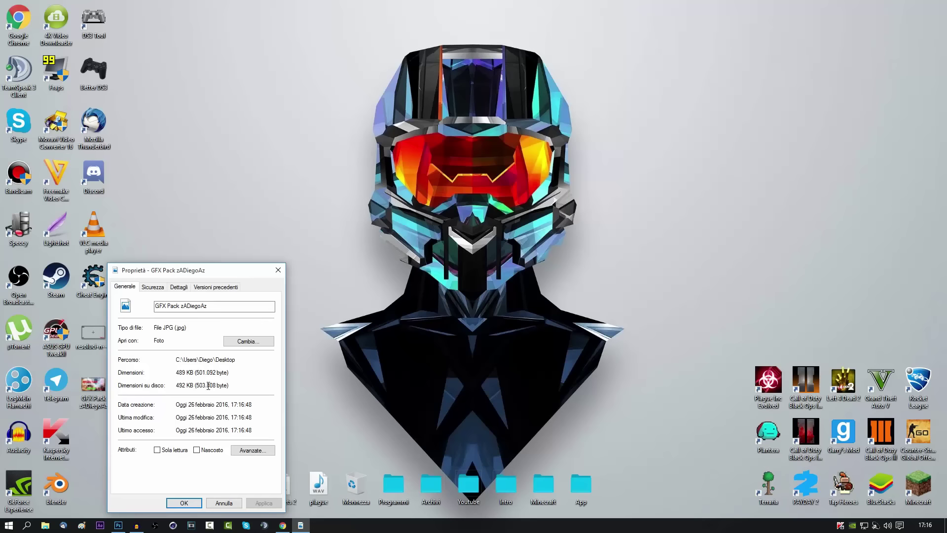
pyautogui.click(278, 270)
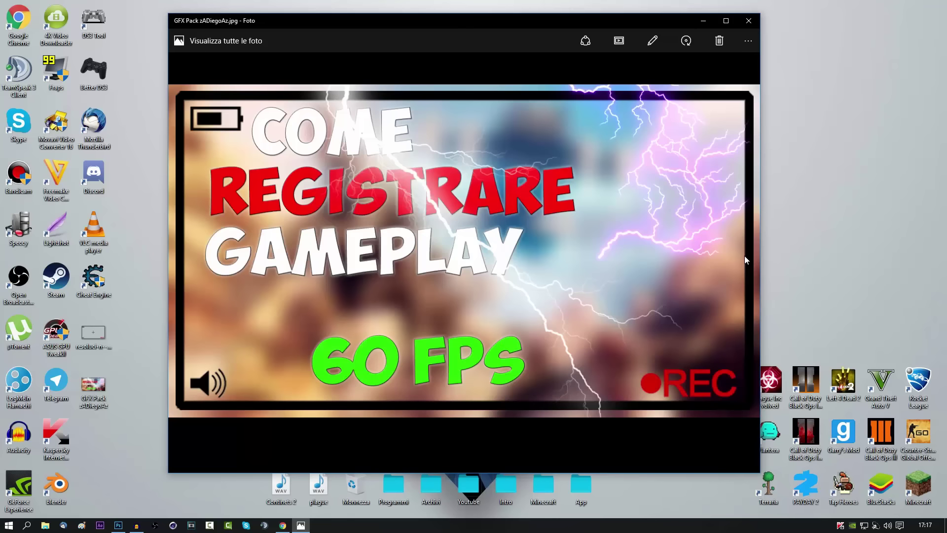
pyautogui.click(748, 20)
pyautogui.moveTo(171, 406)
pyautogui.mouseDown()
pyautogui.moveTo(96, 345)
pyautogui.moveTo(355, 486)
pyautogui.mouseUp()
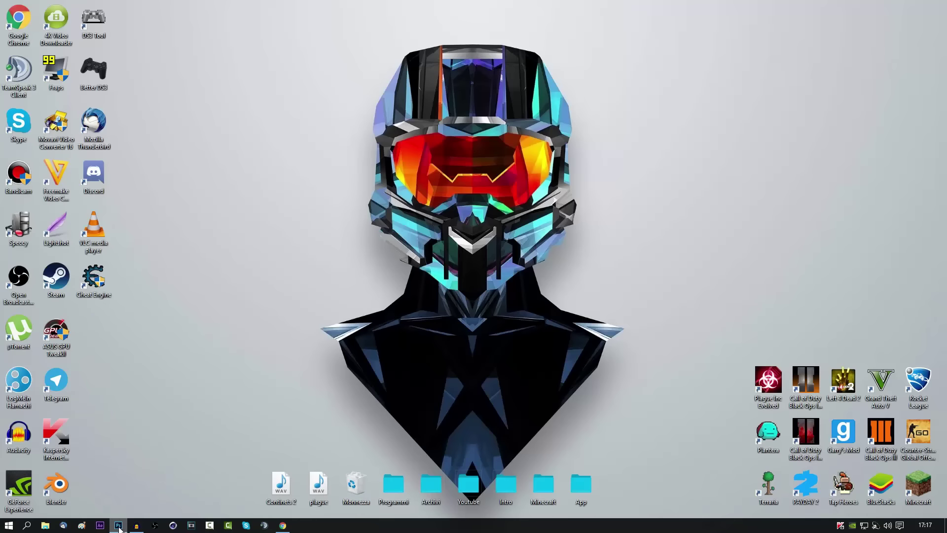
# Step: Close Photoshop from the taskbar, discard the layered file's changes, and hide Audacity
pyautogui.rightClick(119, 526)
pyautogui.click(120, 508)
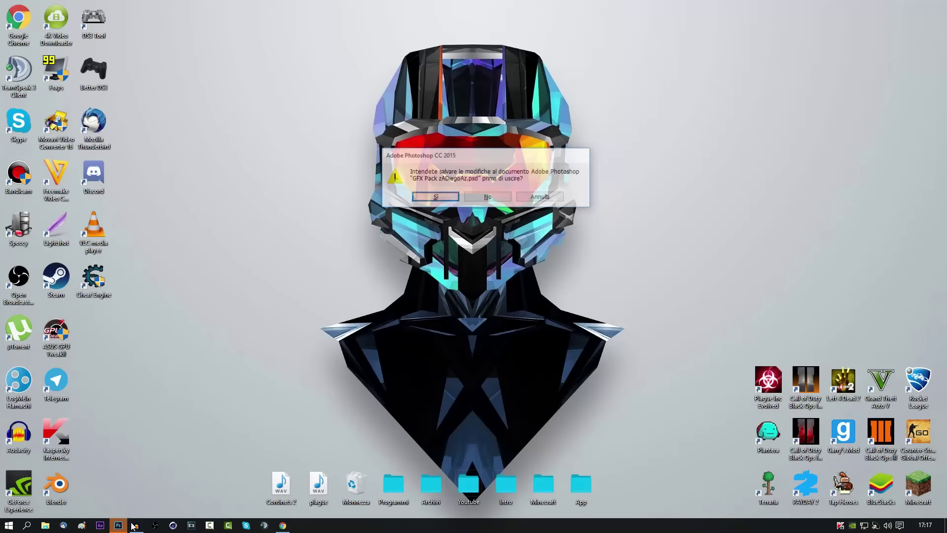
pyautogui.click(466, 199)
pyautogui.click(138, 526)
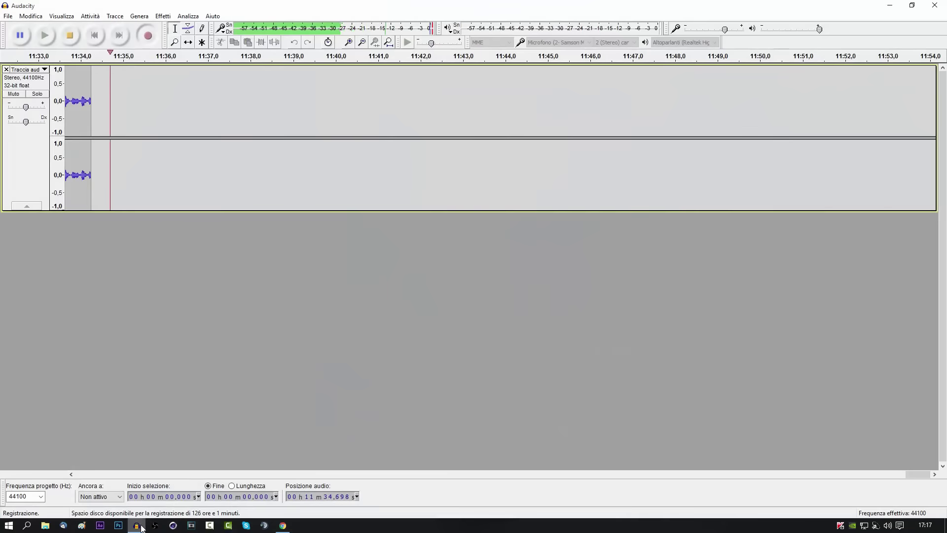
pyautogui.press('super+d')
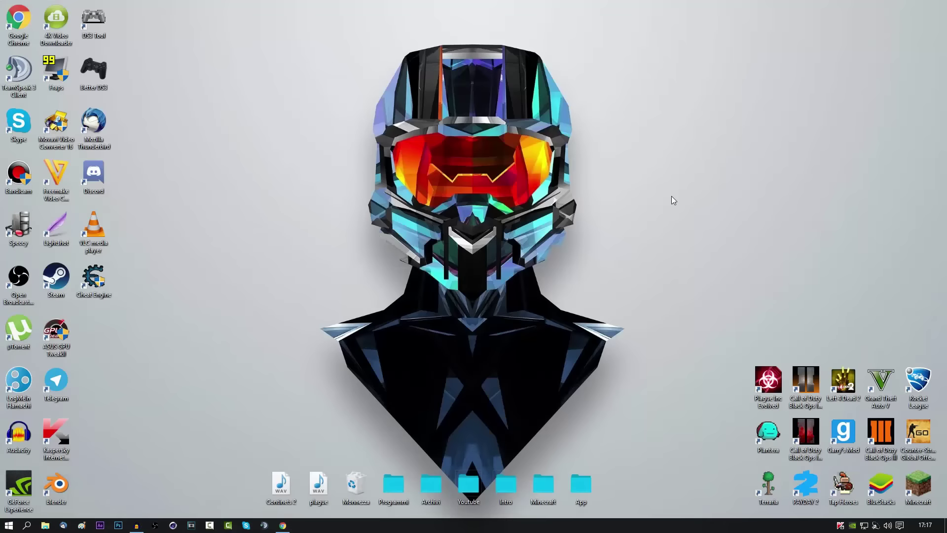